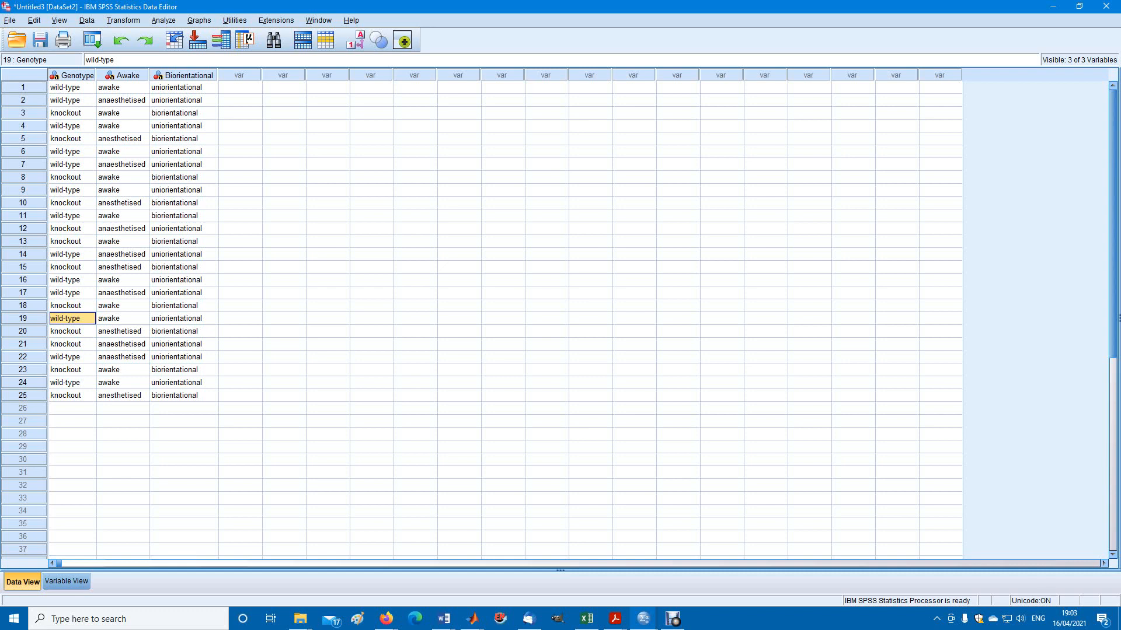
Examine the Genotype and Awake entries of the individual cases and the definitions of the three string variables
click(72, 88)
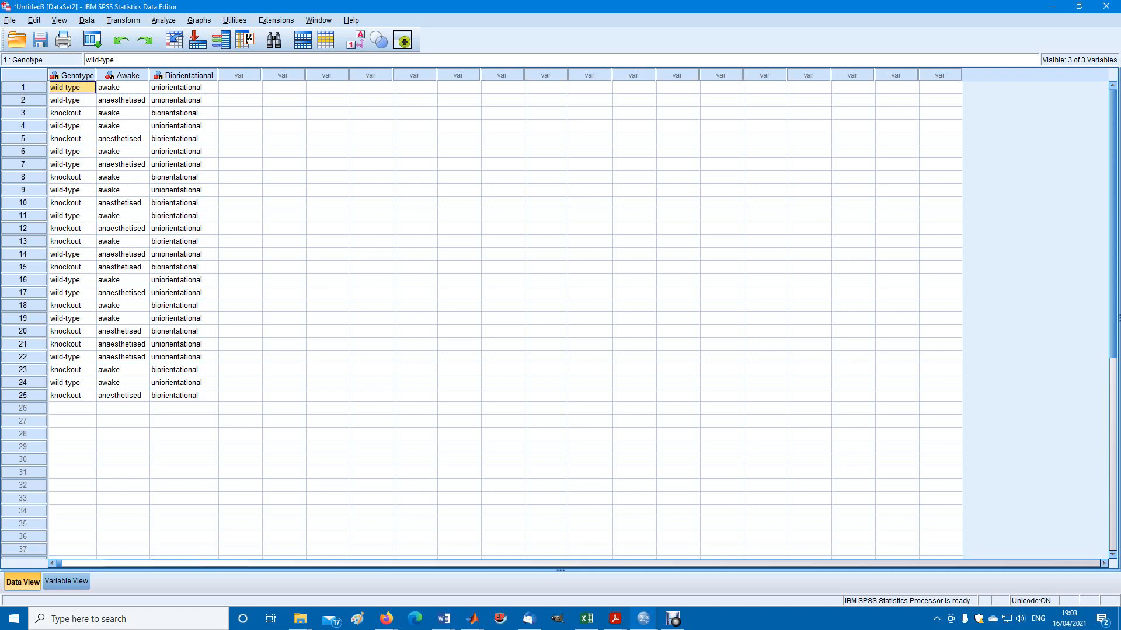
click(73, 113)
click(123, 88)
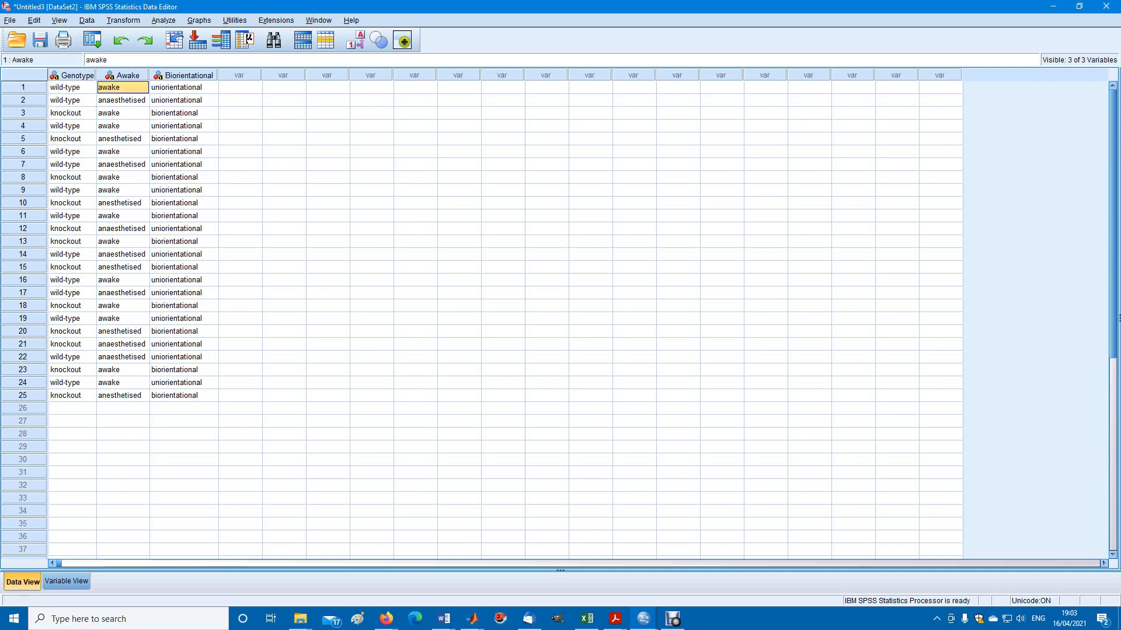
click(123, 101)
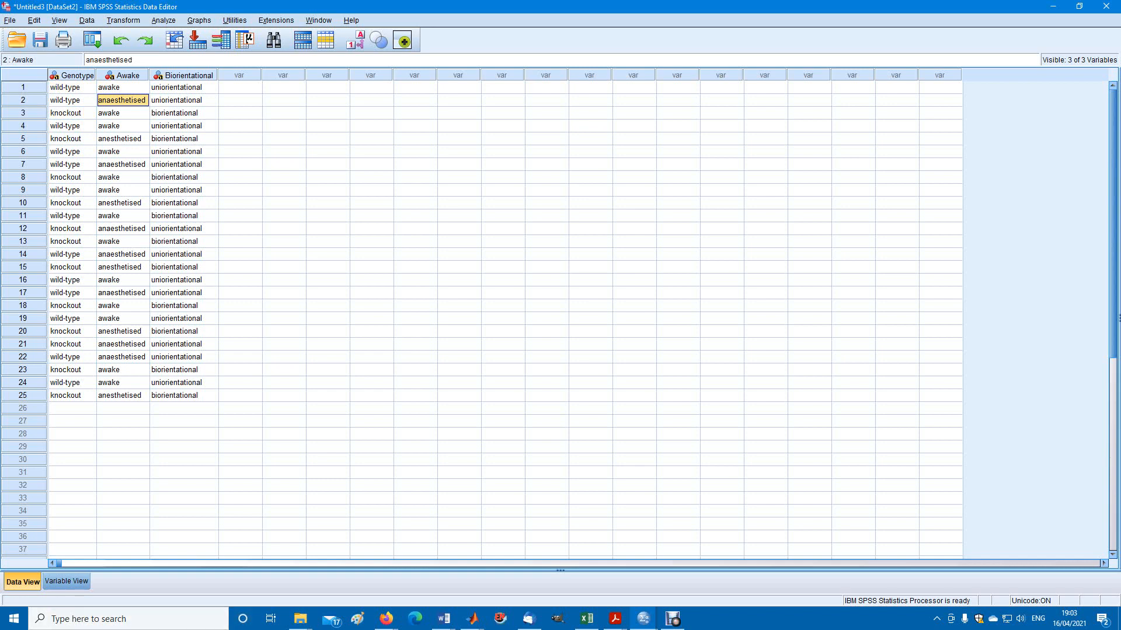
click(67, 582)
click(74, 72)
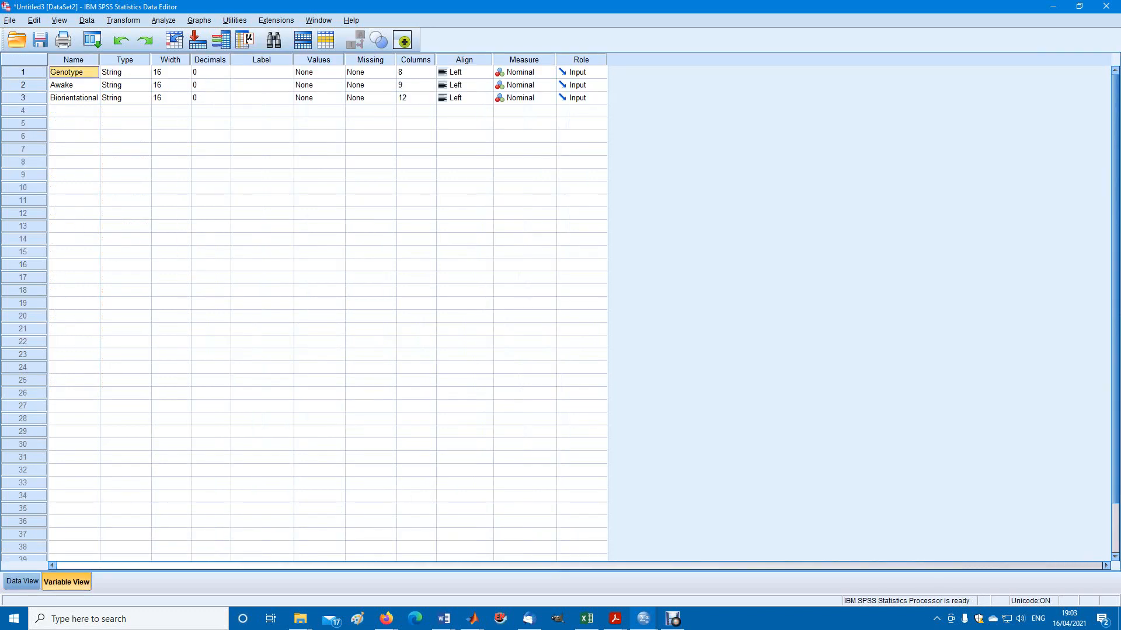
click(74, 85)
click(73, 99)
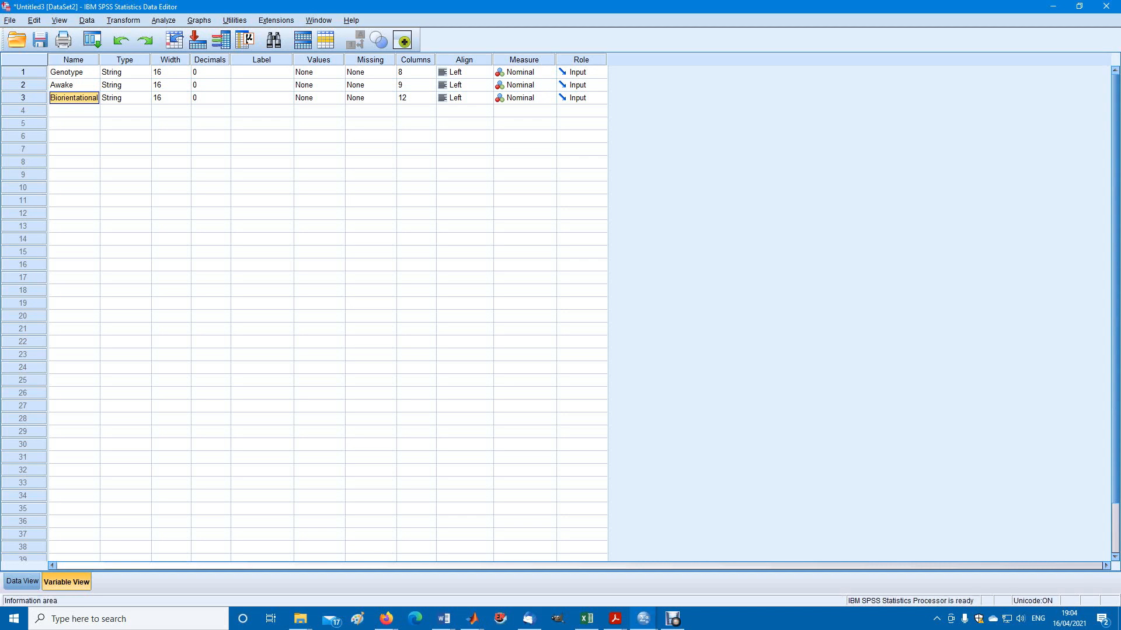
Add a new case in row 26 of the data with the Genotype value knockout
click(22, 582)
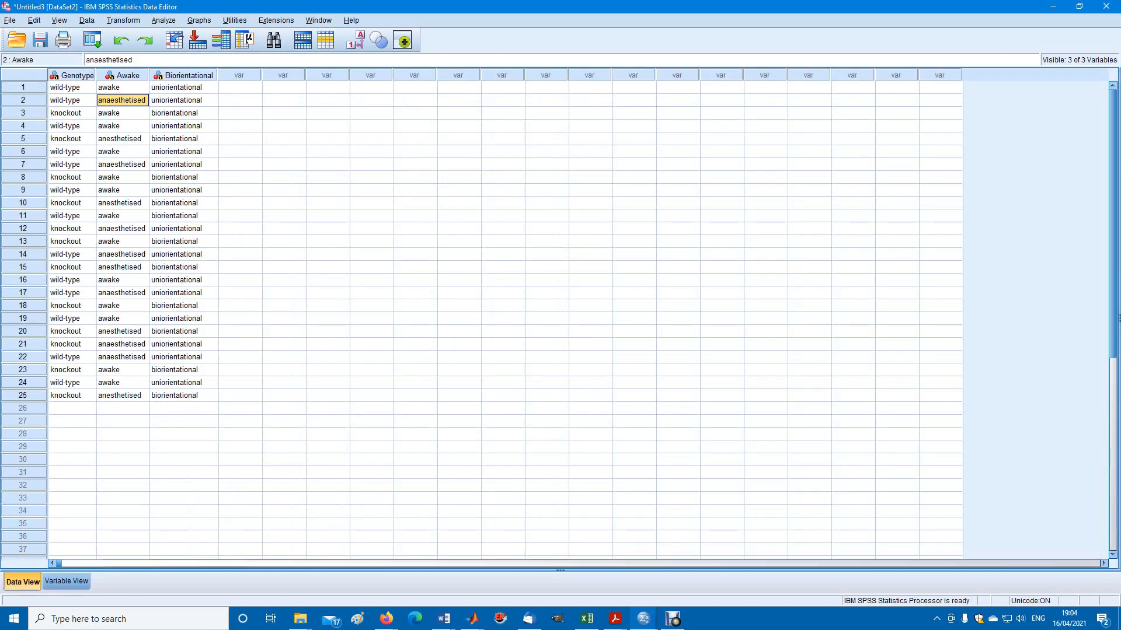
click(72, 408)
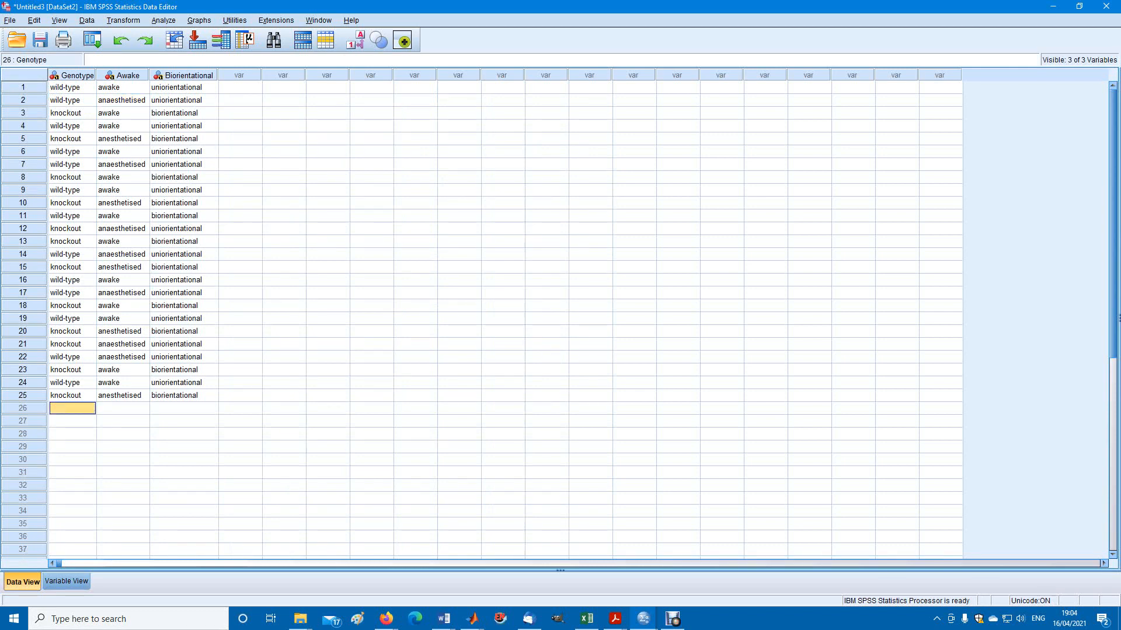
text(knockout)
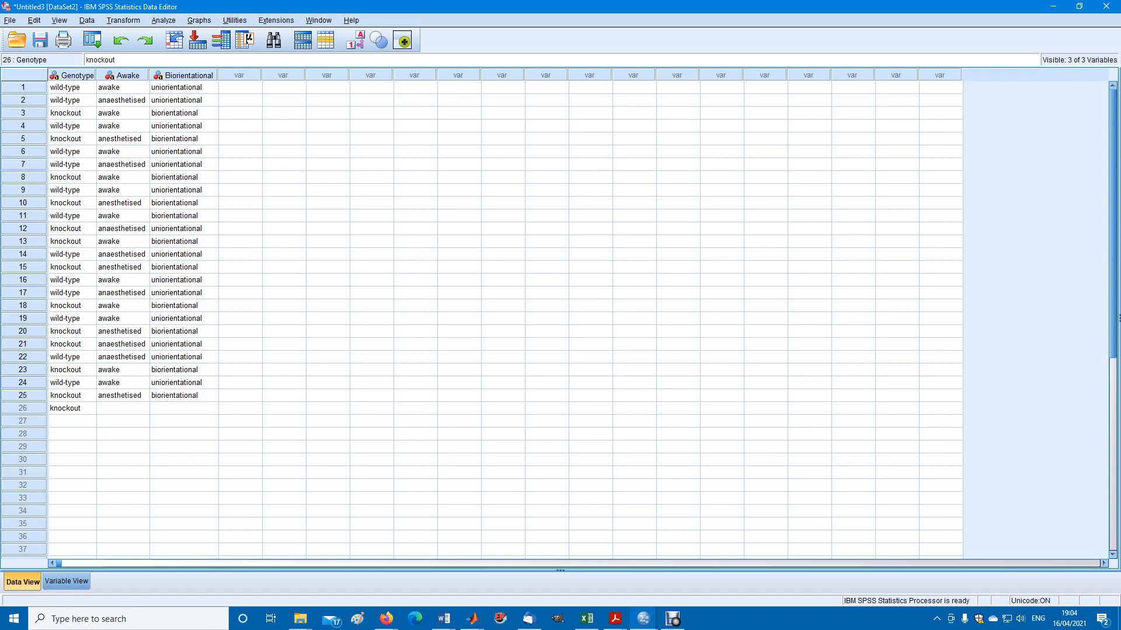
key(Tab)
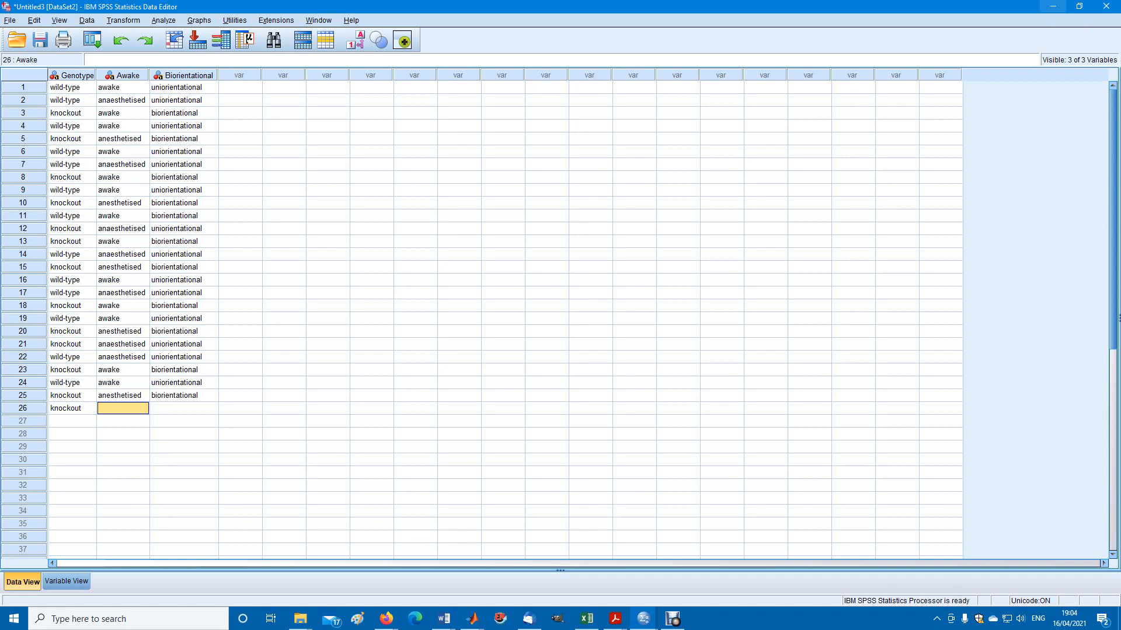
Switch to the Two_orientations_chi_squared.sav dataset and inspect its Genotype and Awake columns
click(1053, 6)
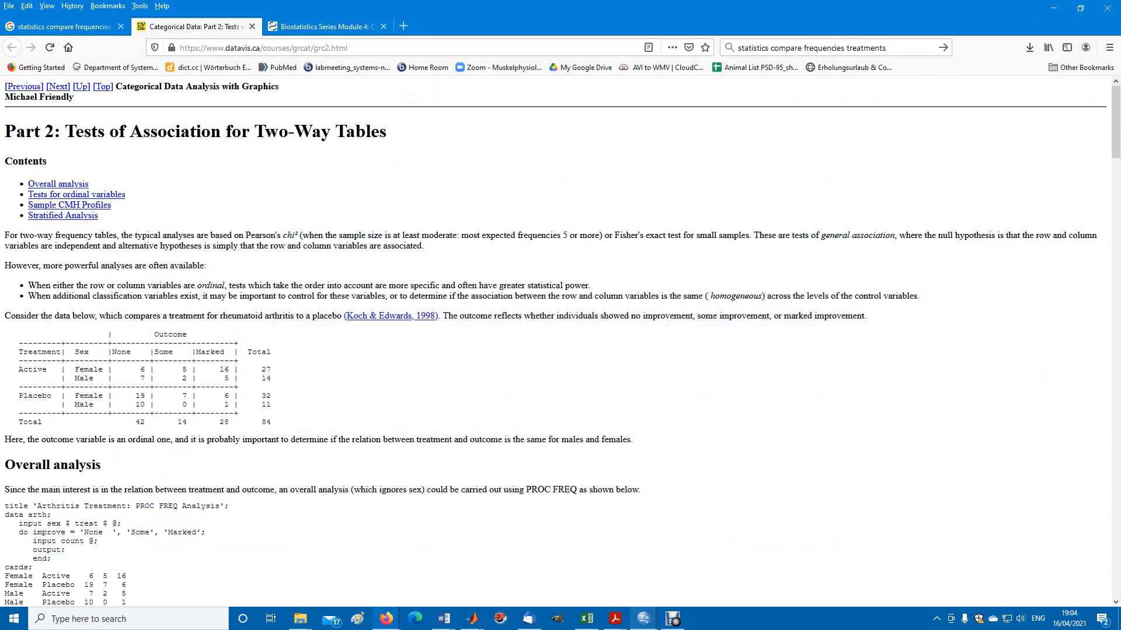
mouse_move(644, 619)
click(517, 561)
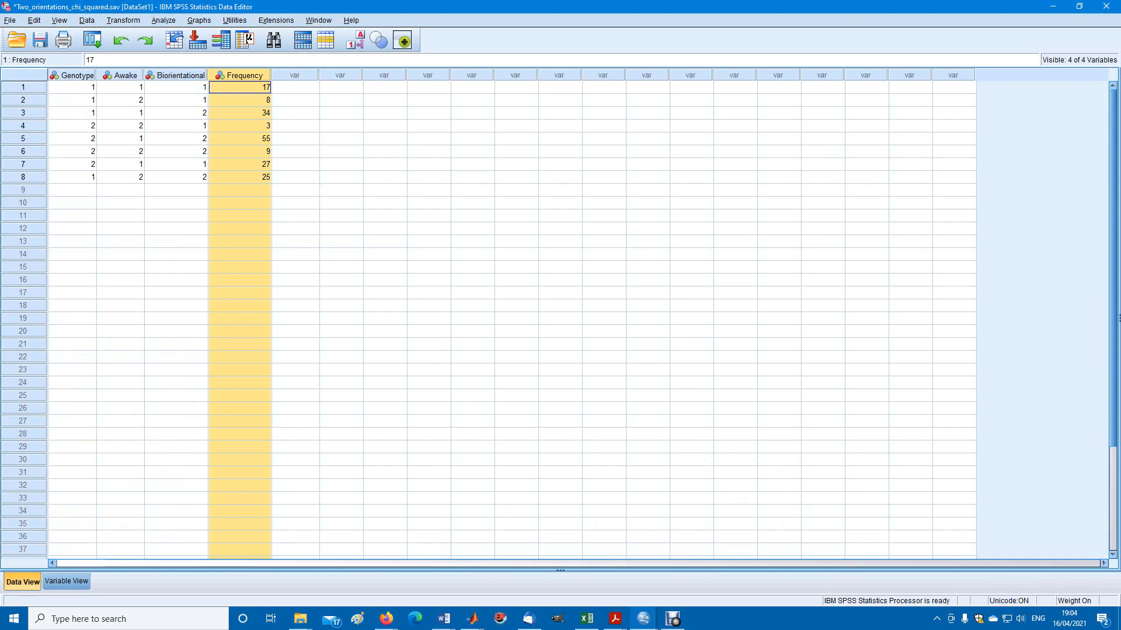
click(74, 76)
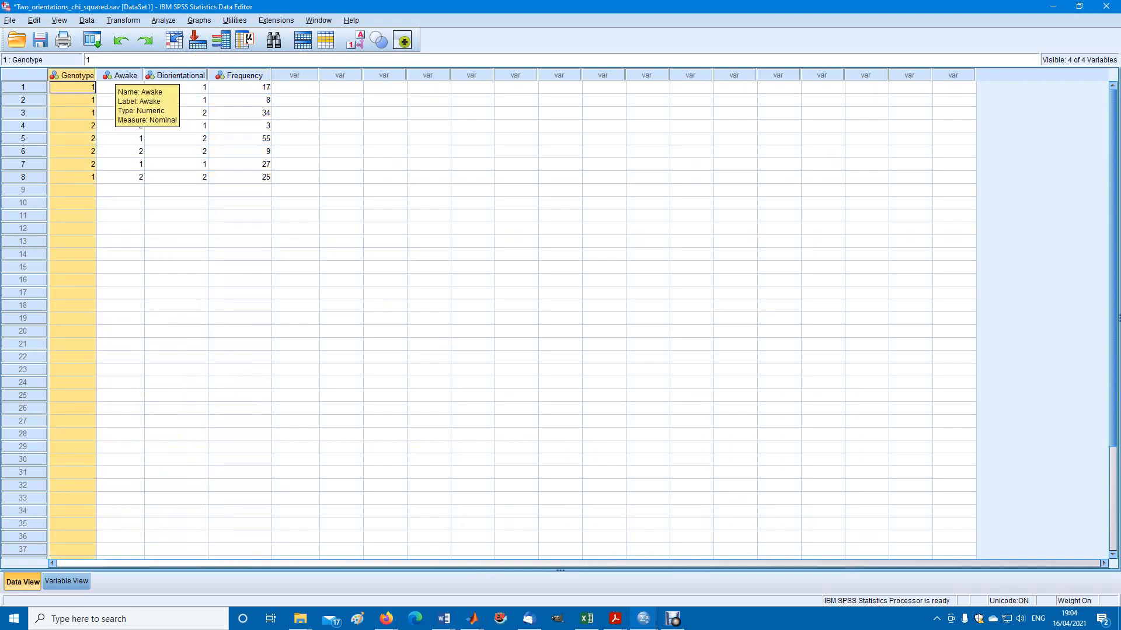
click(122, 75)
click(74, 76)
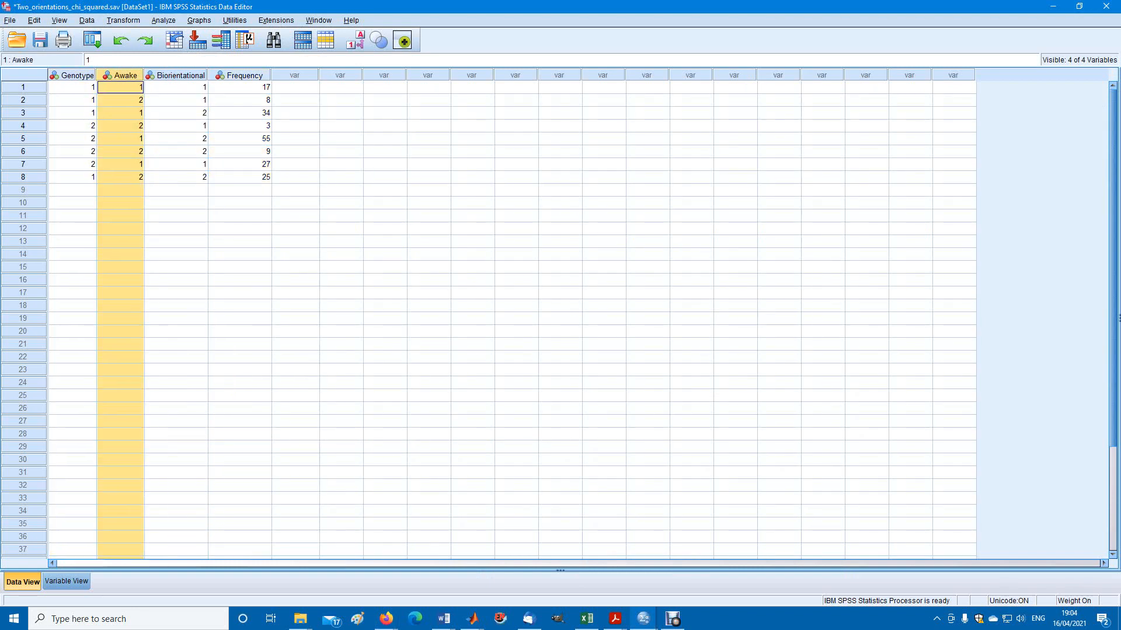
click(122, 75)
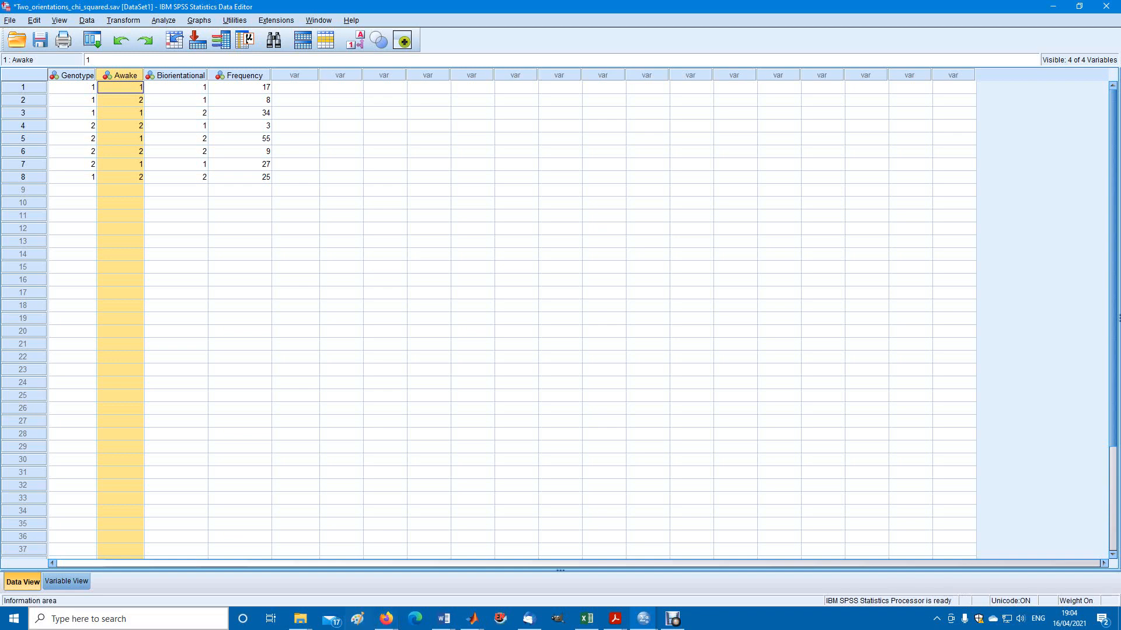
Review the definitions of Genotype, Awake and Biorientational, and open the value labels of Genotype
click(67, 582)
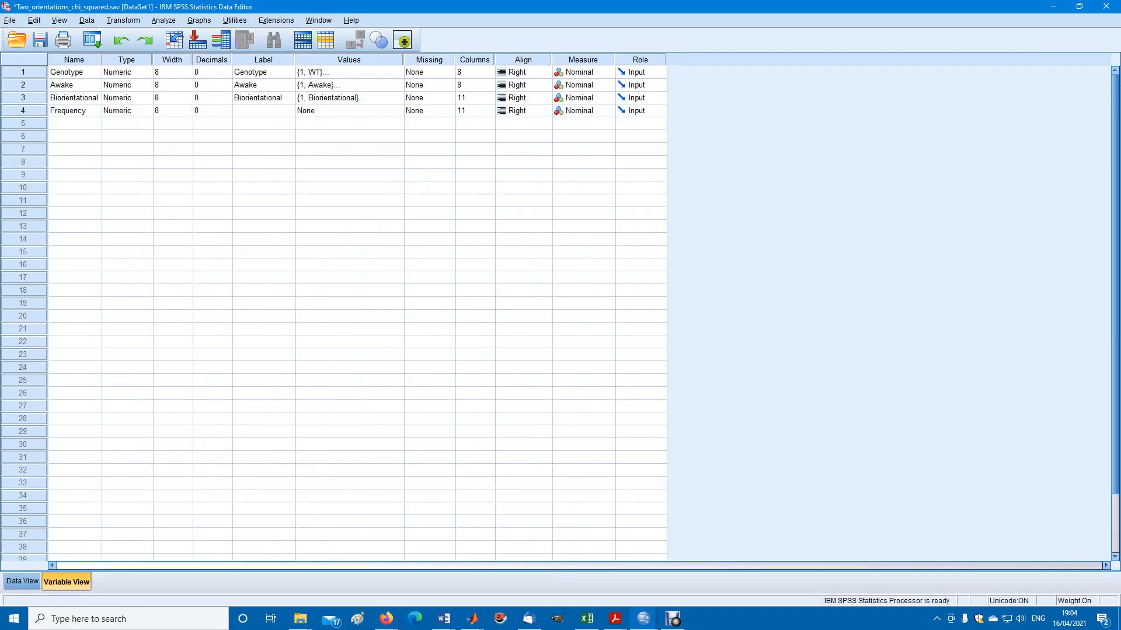
click(75, 72)
click(75, 85)
click(75, 98)
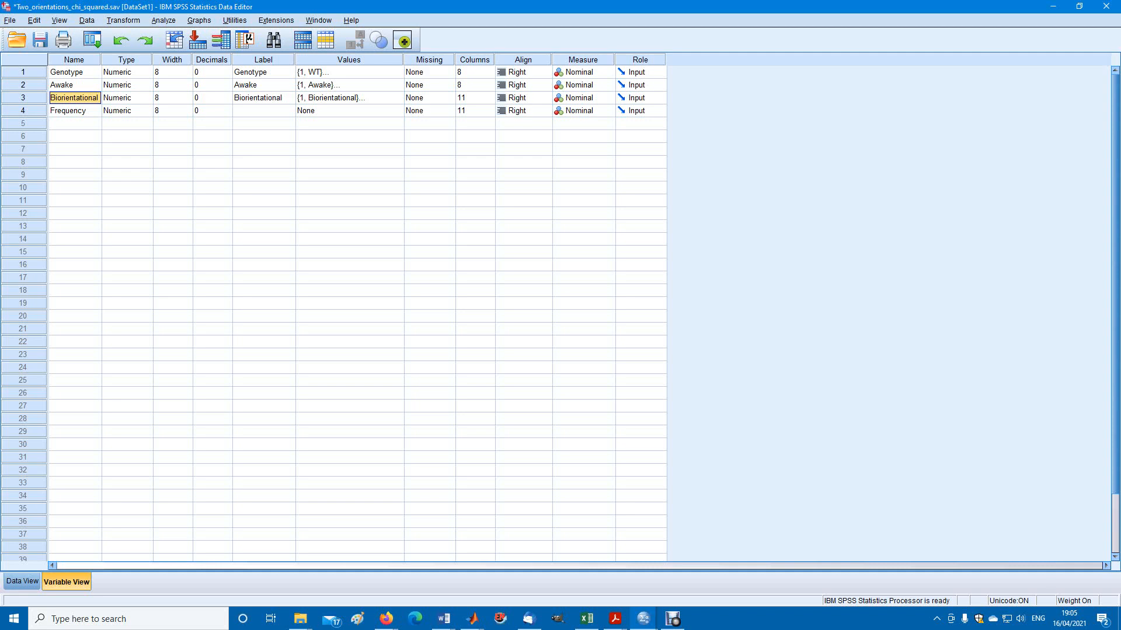
click(349, 72)
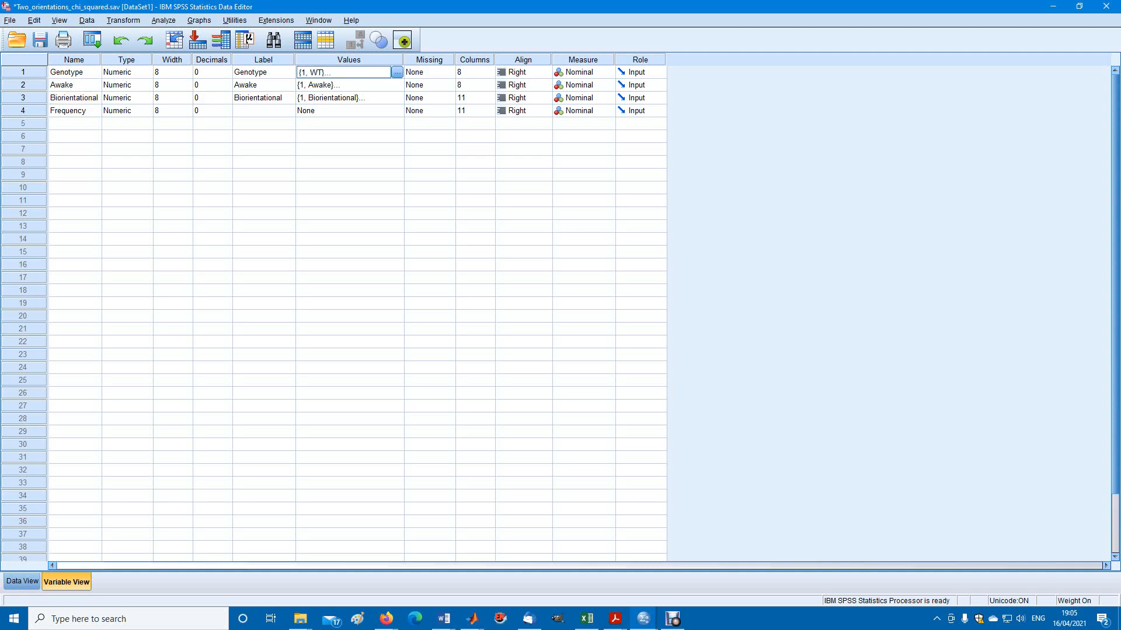
click(396, 73)
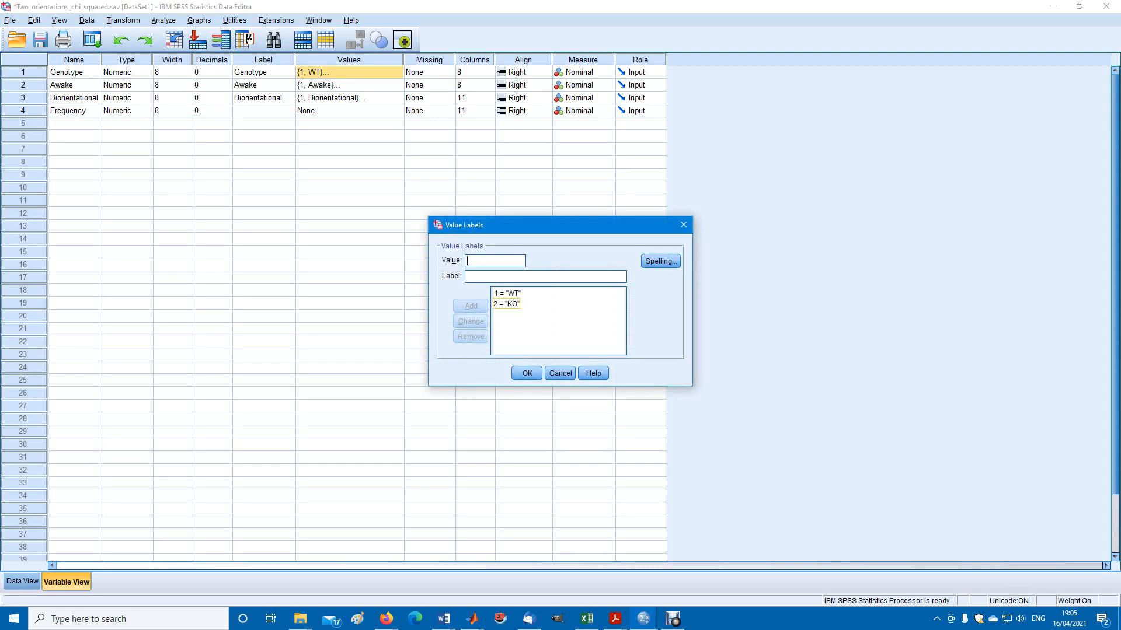
click(660, 261)
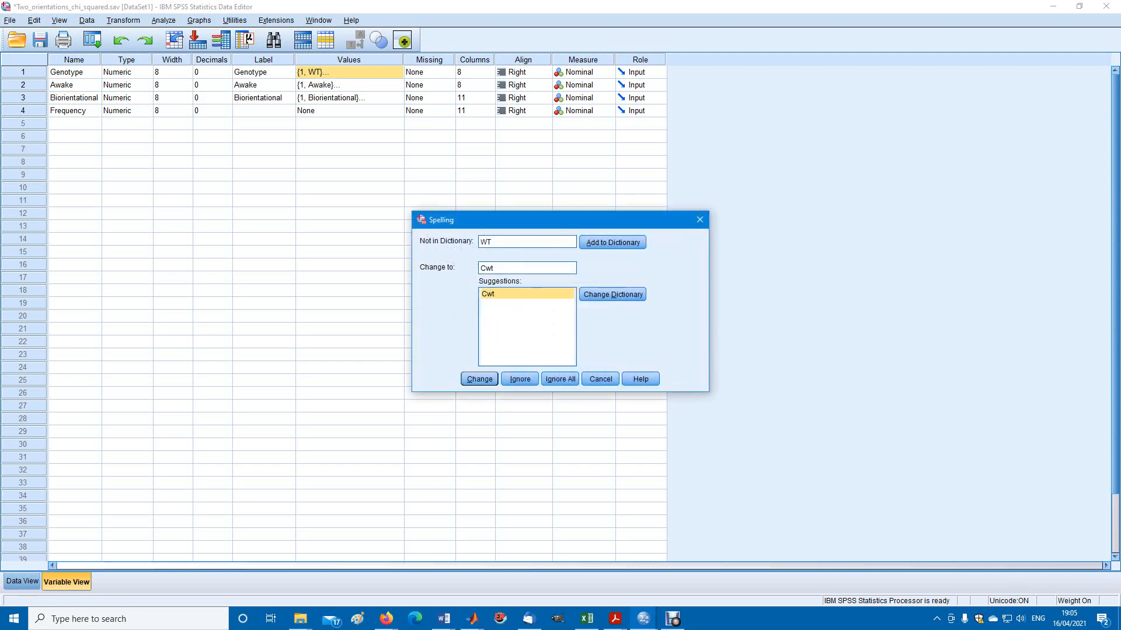
click(700, 220)
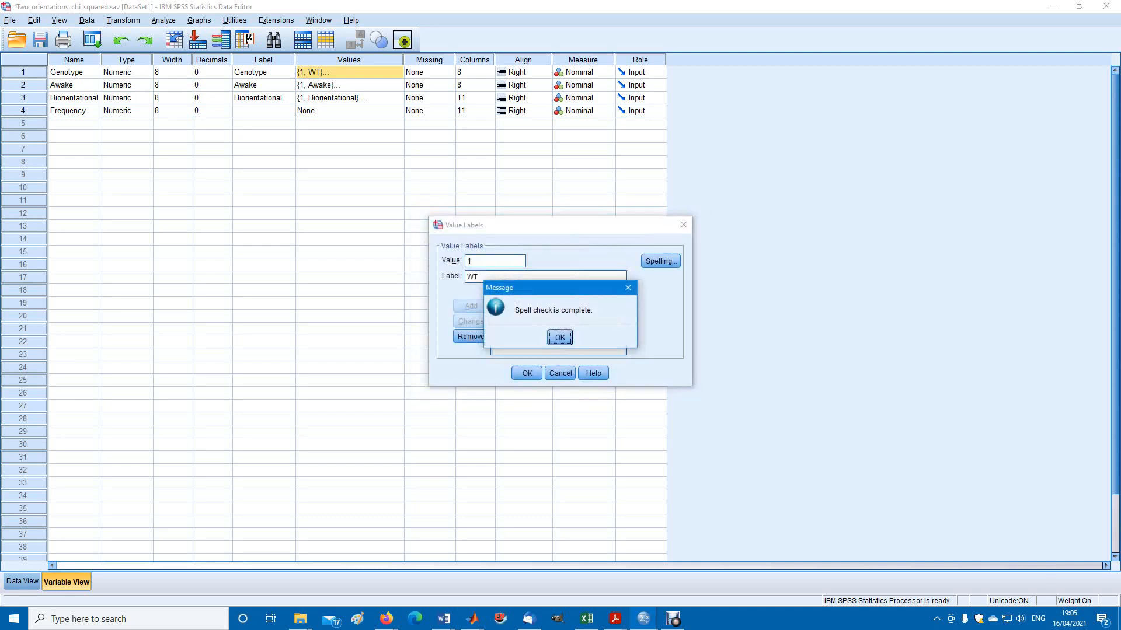
key(Return)
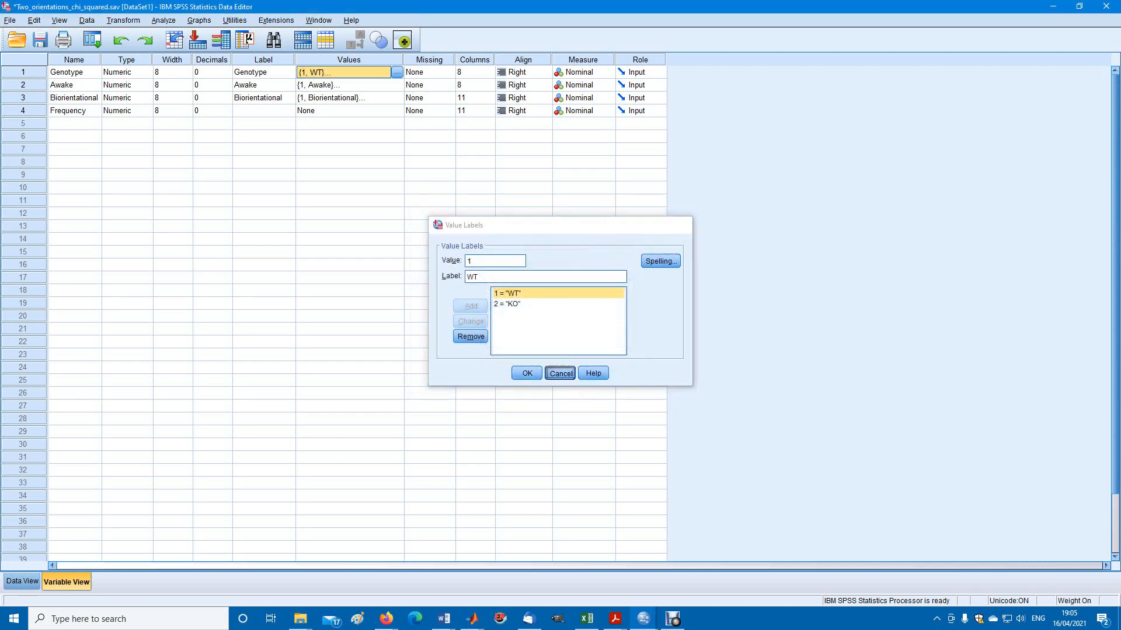
Close the Genotype value labels and review those of Awake and Biorientational without changing them
key(Return)
click(74, 85)
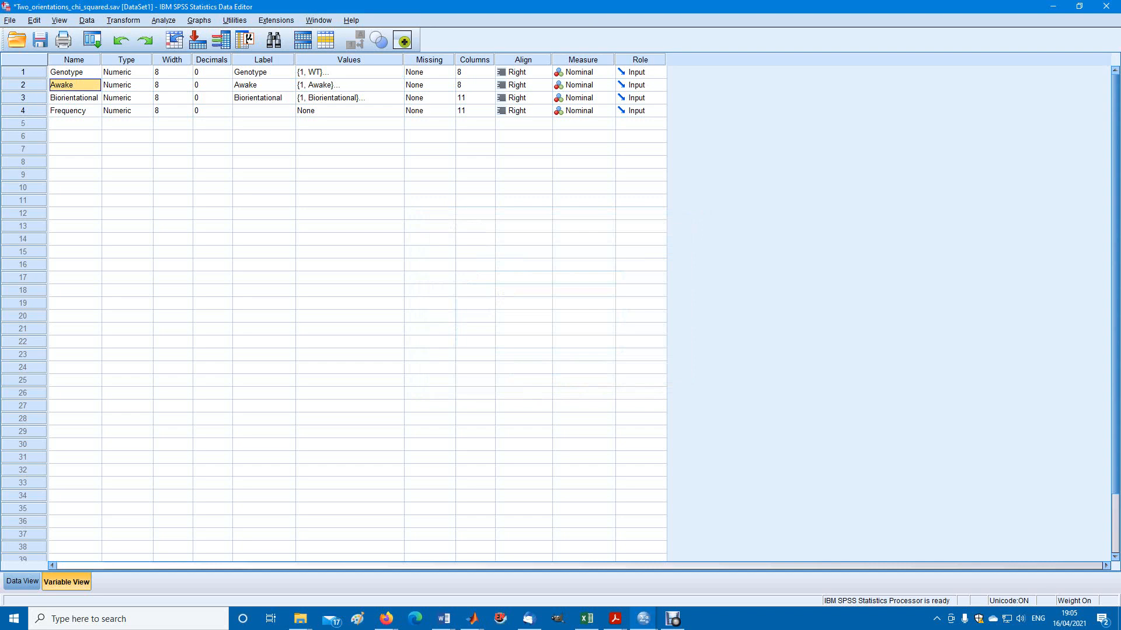
click(374, 85)
click(398, 86)
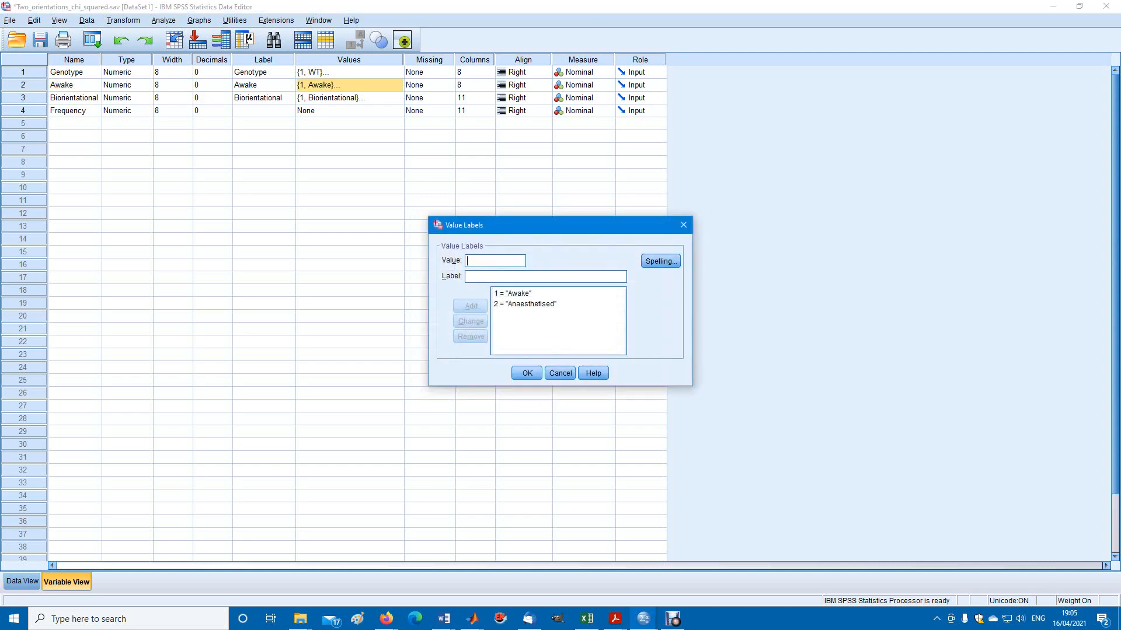
click(560, 373)
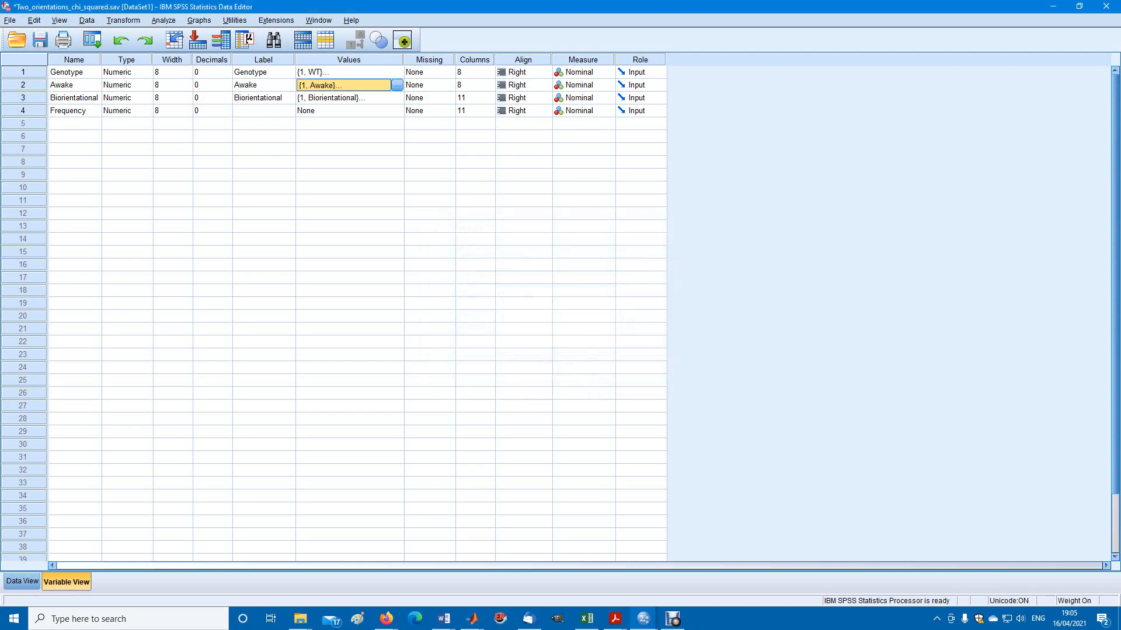
click(74, 98)
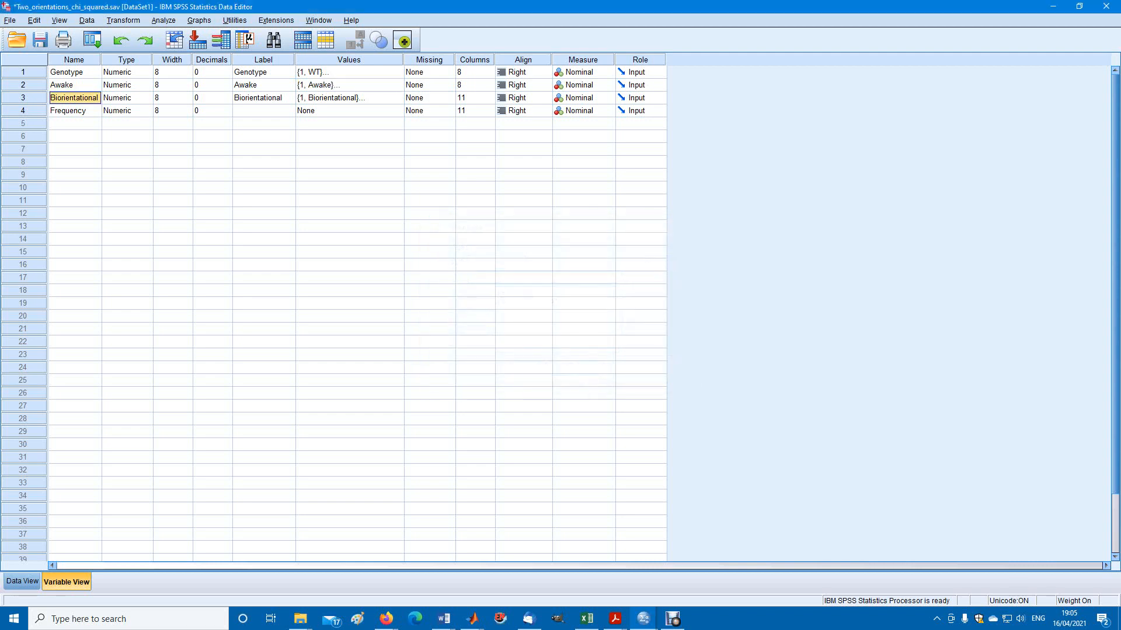
click(349, 98)
click(397, 98)
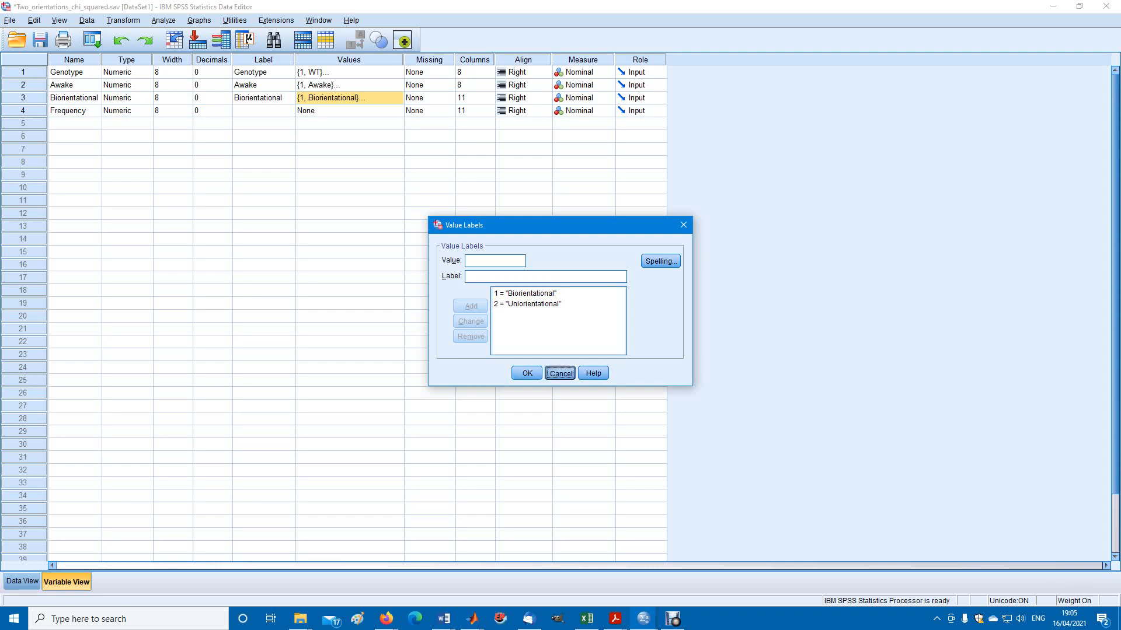
click(560, 373)
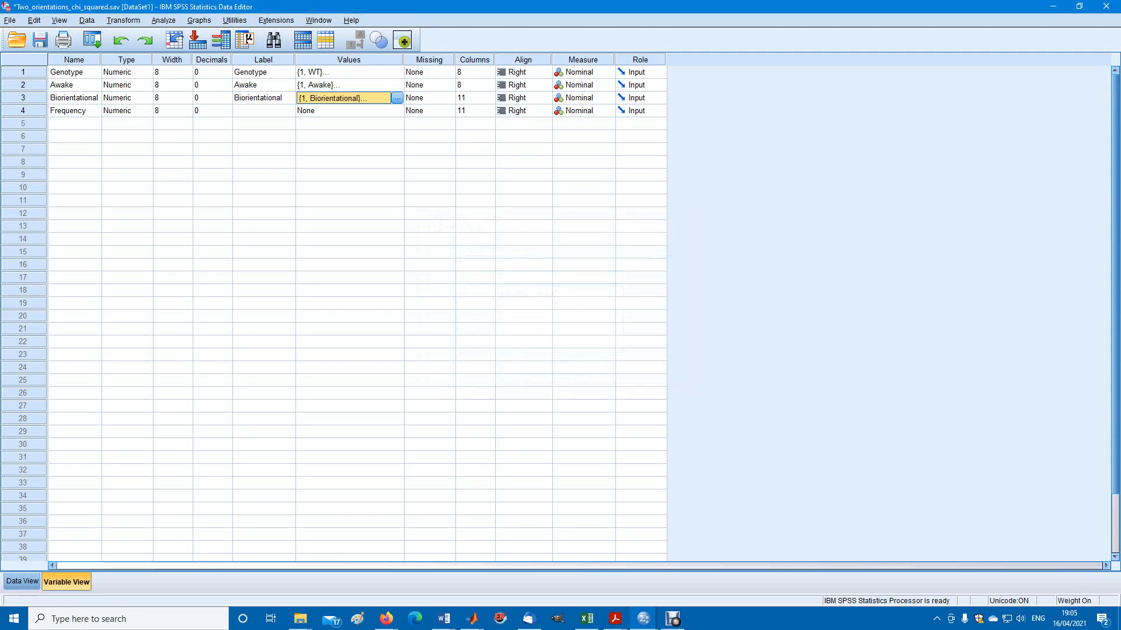
Locate the Frequency variable's definition and examine its data values from case 1 through case 8
click(75, 111)
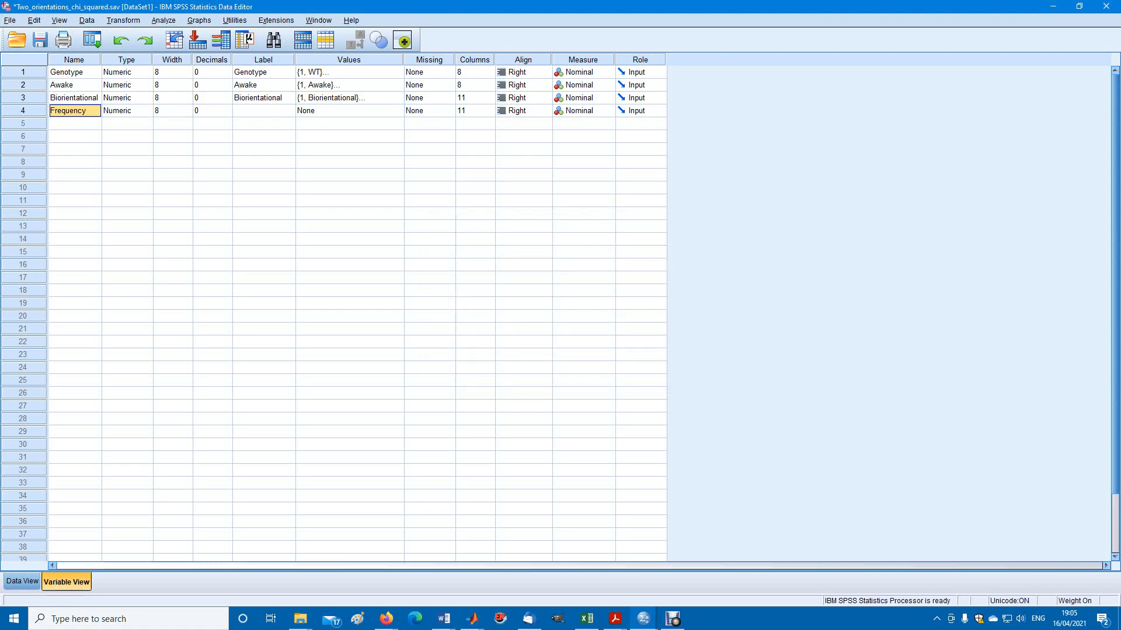
click(22, 582)
click(240, 88)
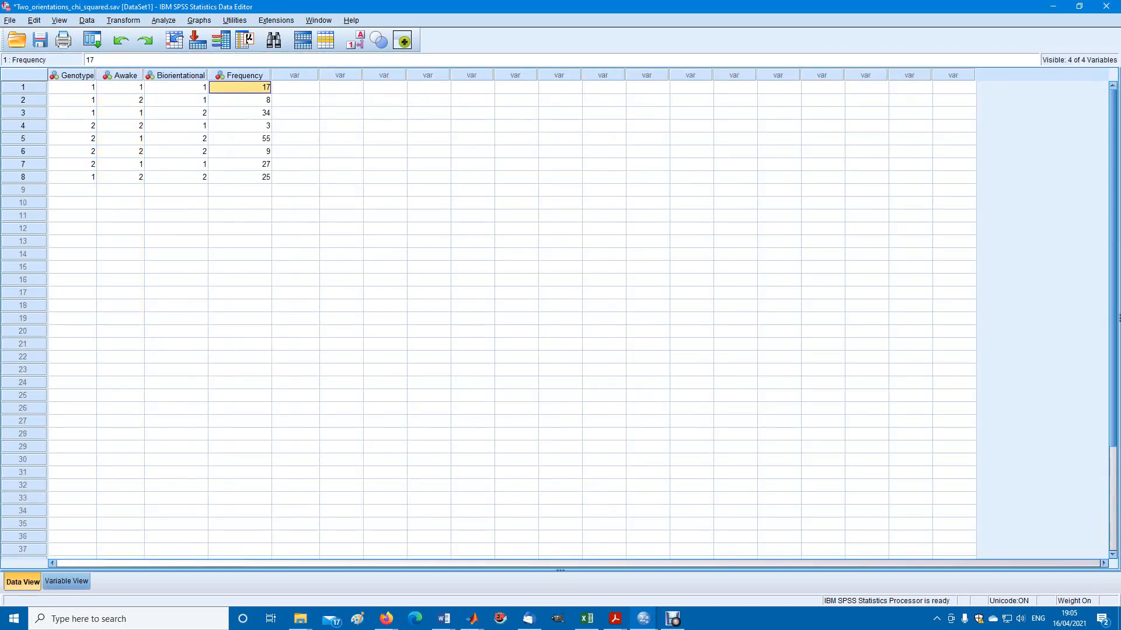
key(Down)
key(Down)
key(Down)
key(Down)
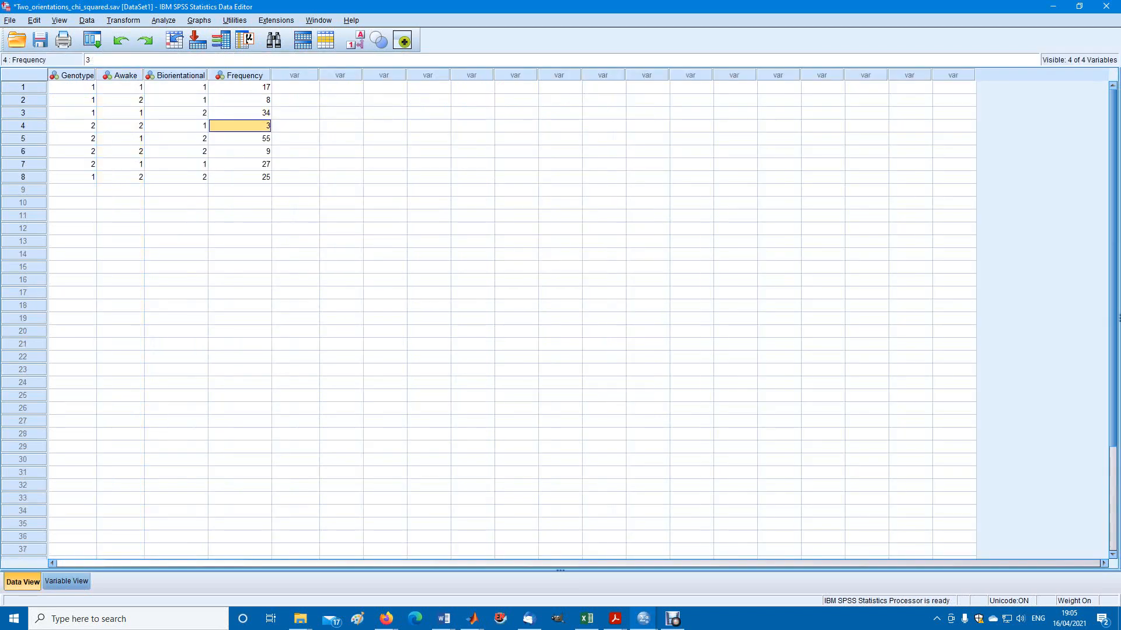
key(Down)
key(Down)
key(Down)
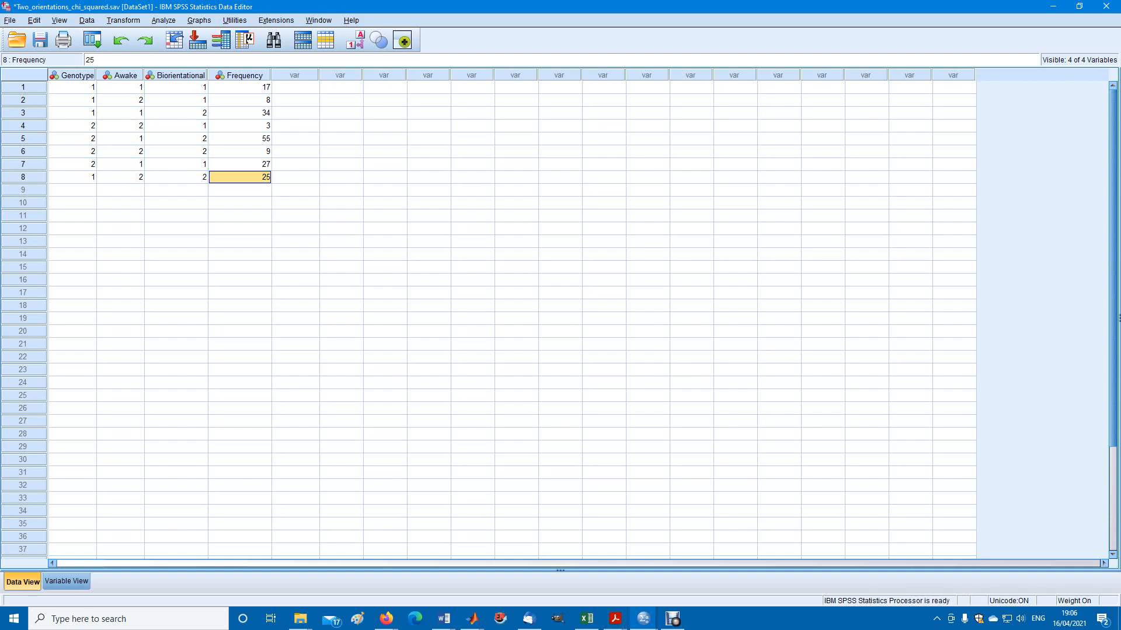
Weight the cases by Frequency, removing and reassigning it as the frequency variable before applying the weighting
click(34, 20)
click(86, 20)
click(86, 20)
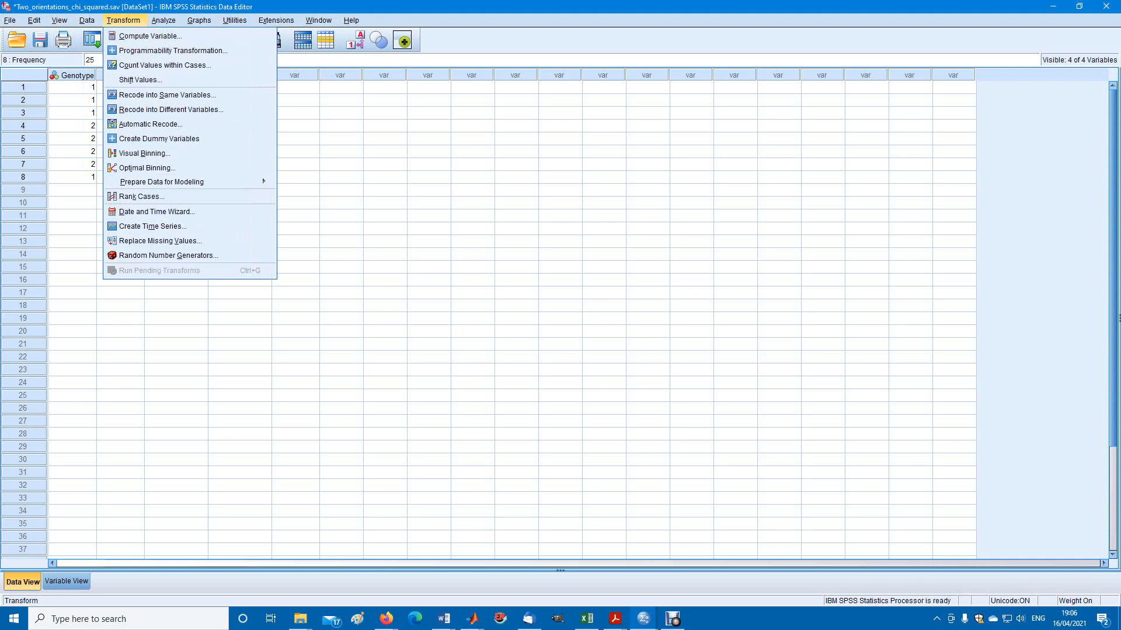
mouse_move(86, 20)
key(Return)
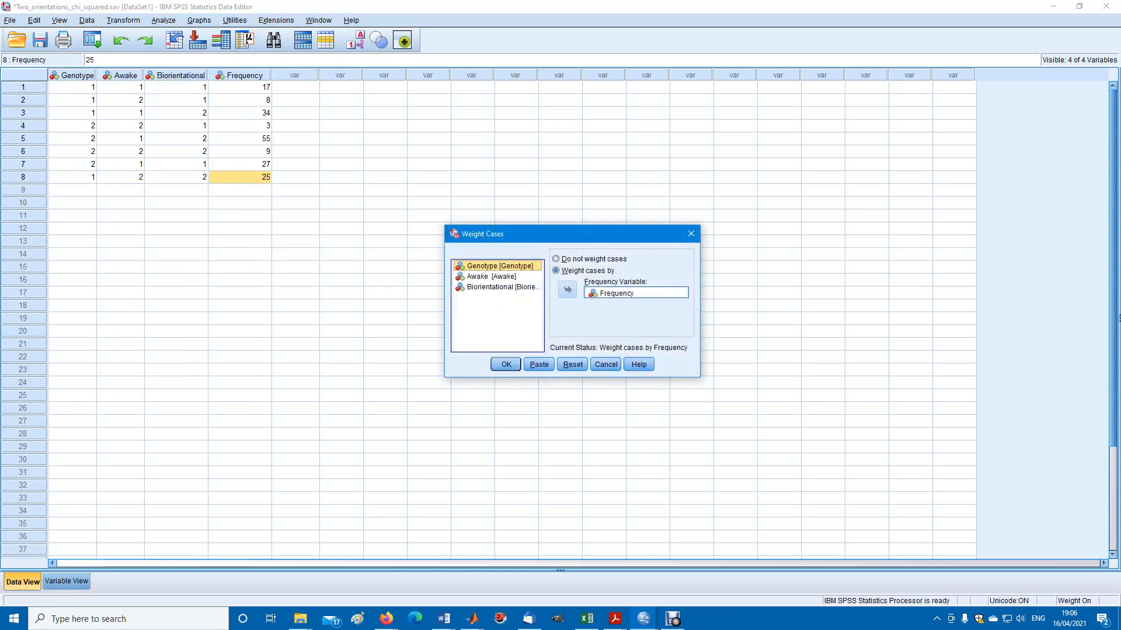
click(636, 293)
click(567, 290)
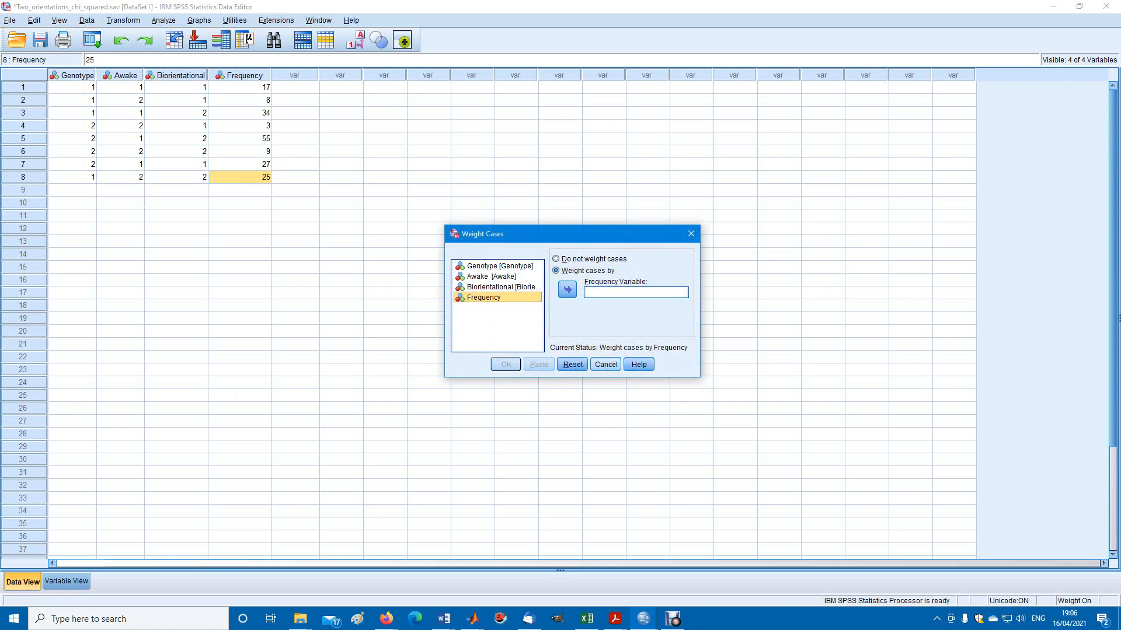
click(568, 291)
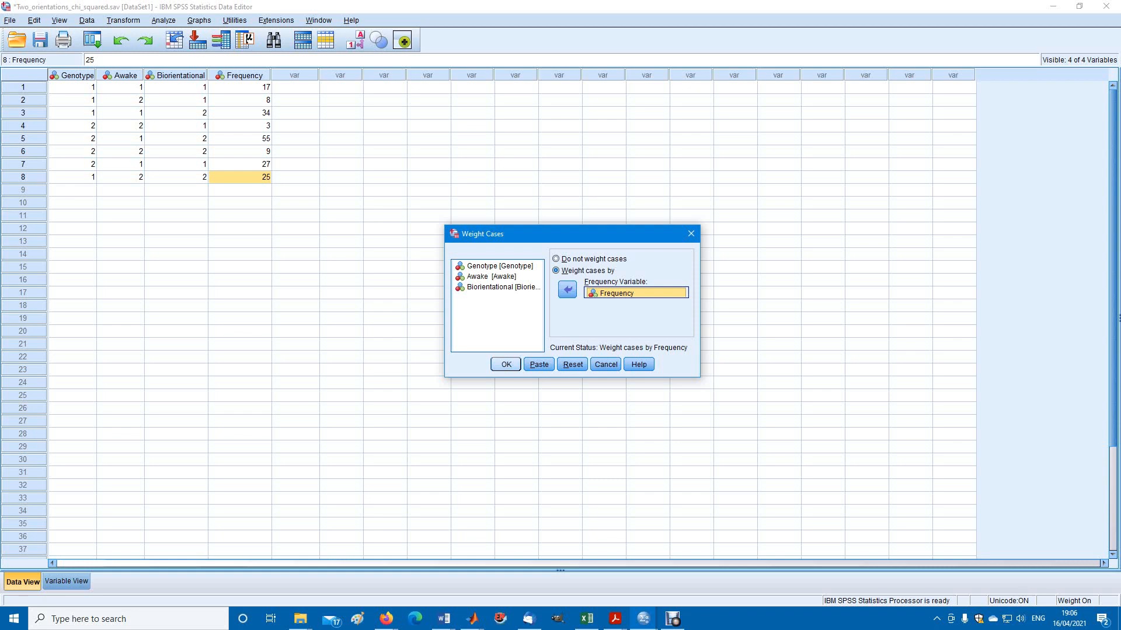
key(Return)
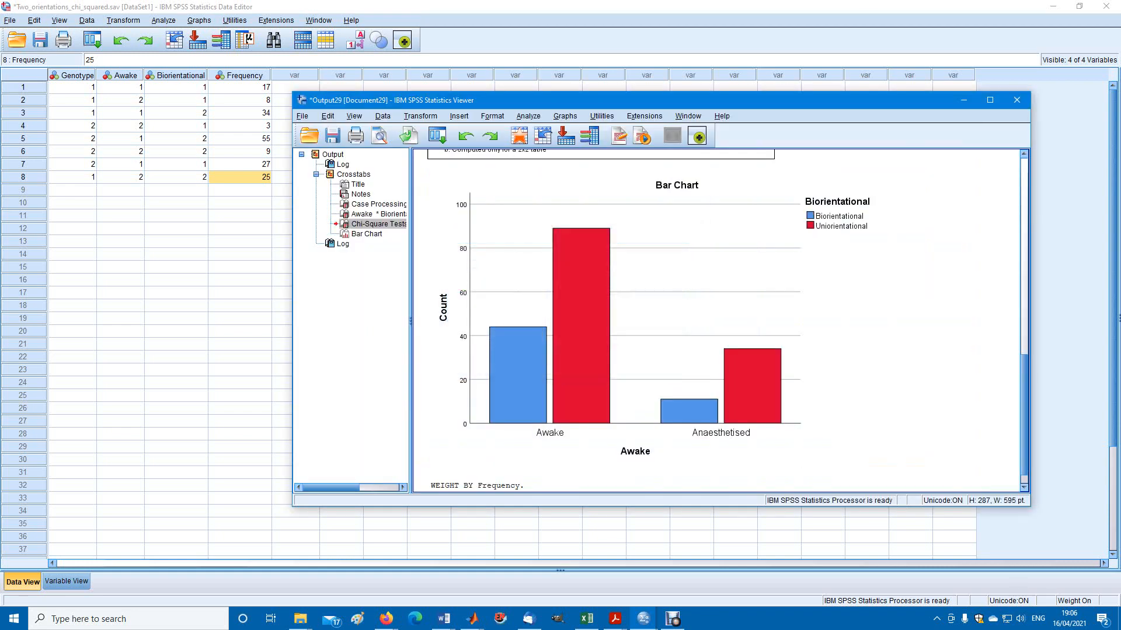
Close the Output29 viewer without saving and reapply the case weighting by Frequency to get a fresh output log
click(1017, 100)
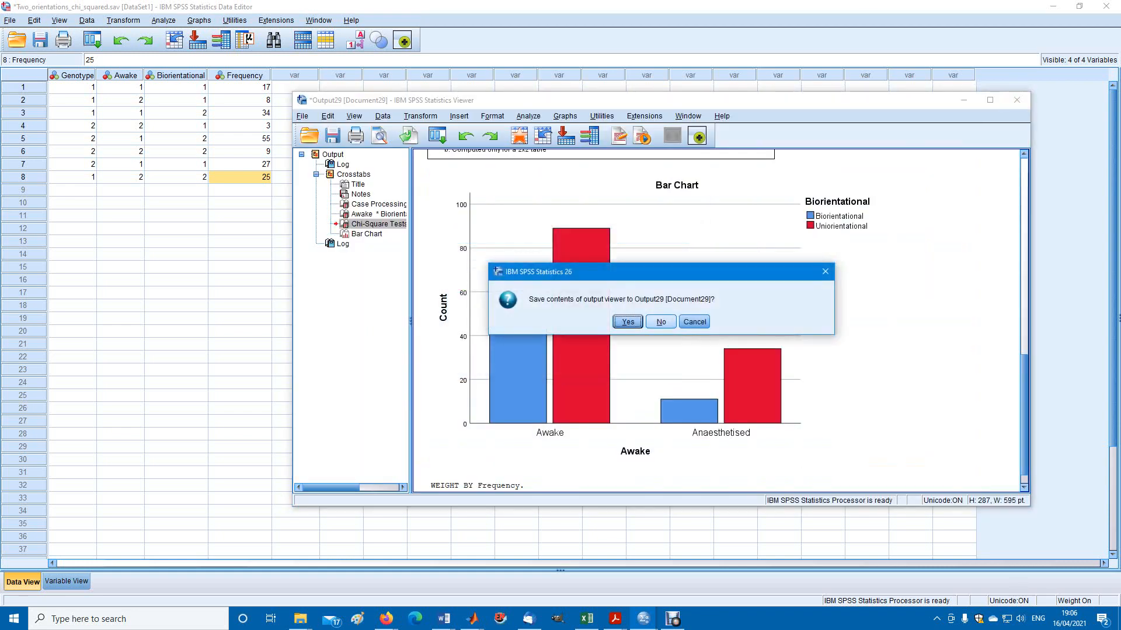
click(661, 322)
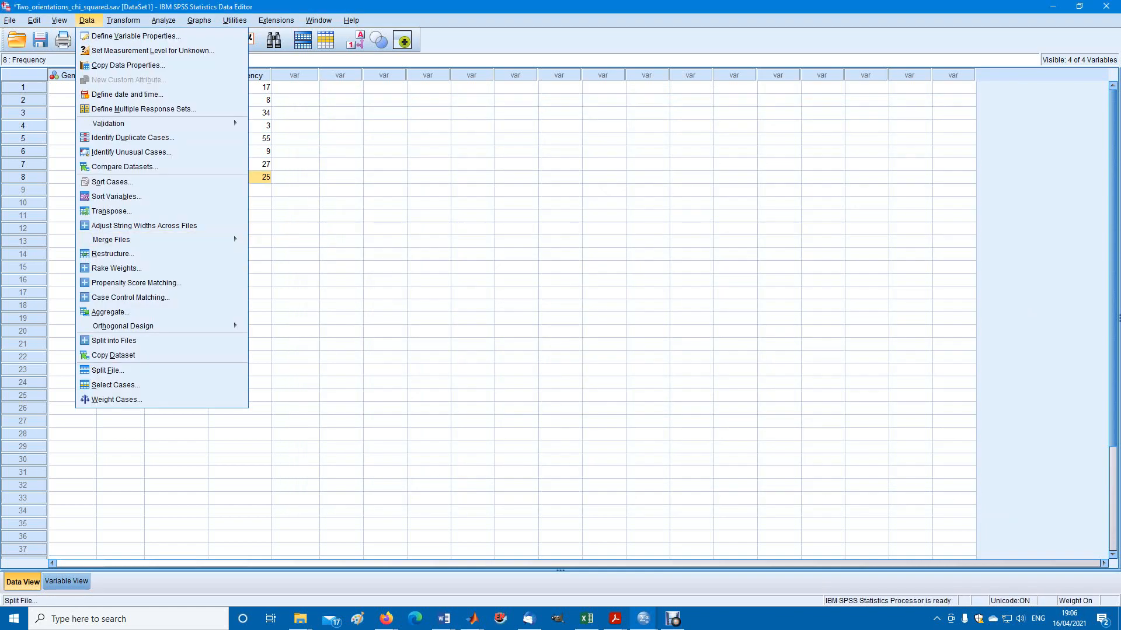
click(117, 400)
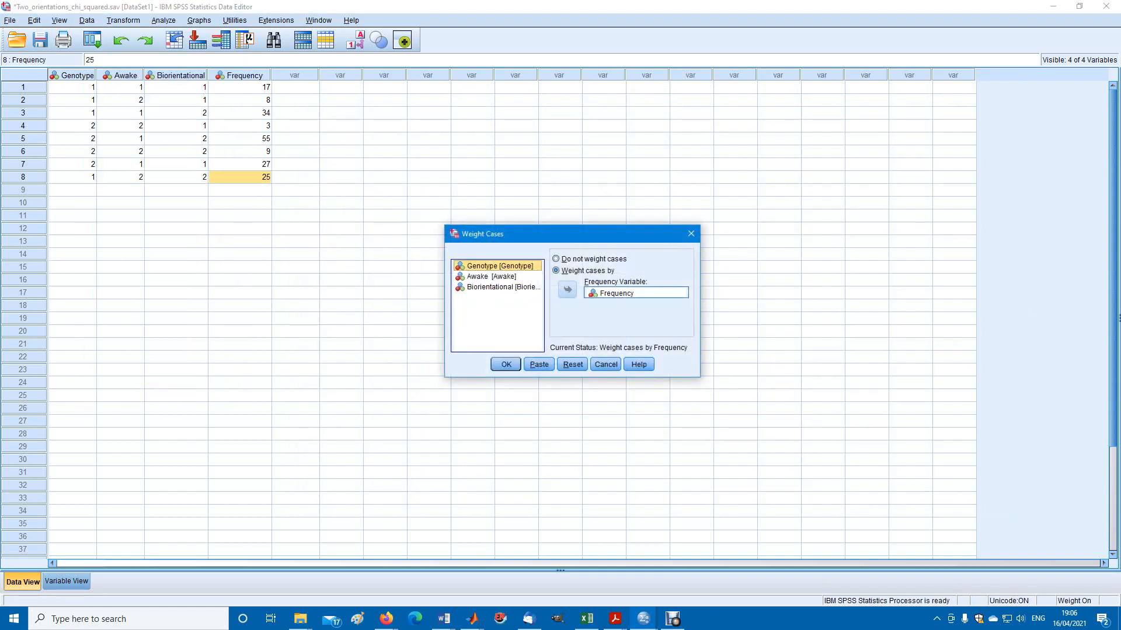
click(506, 364)
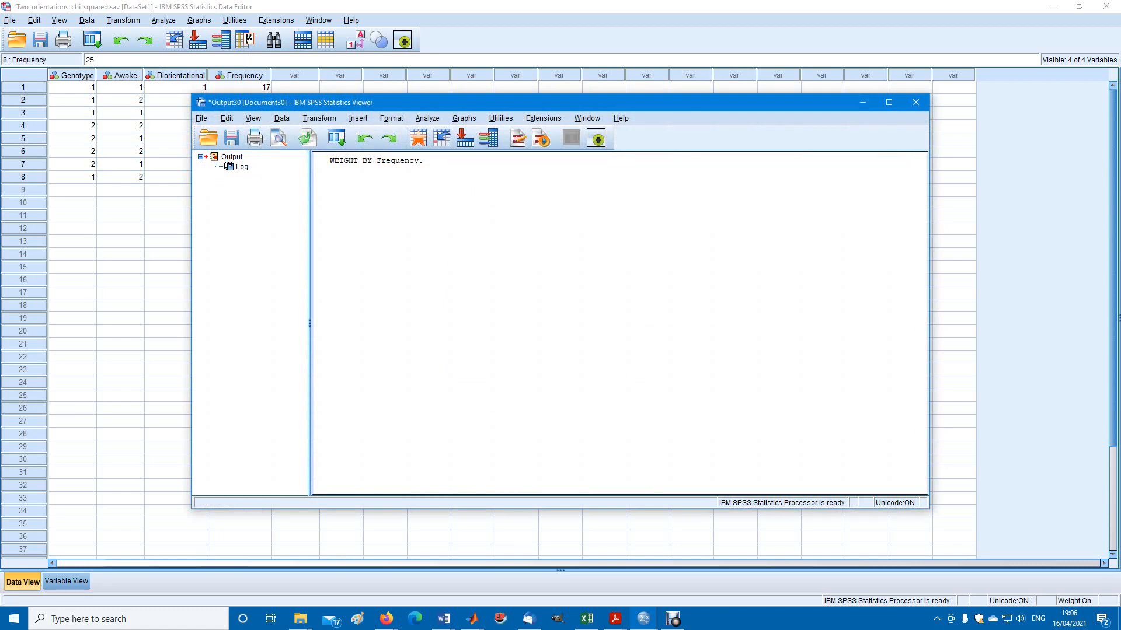
drag(525, 102, 661, 115)
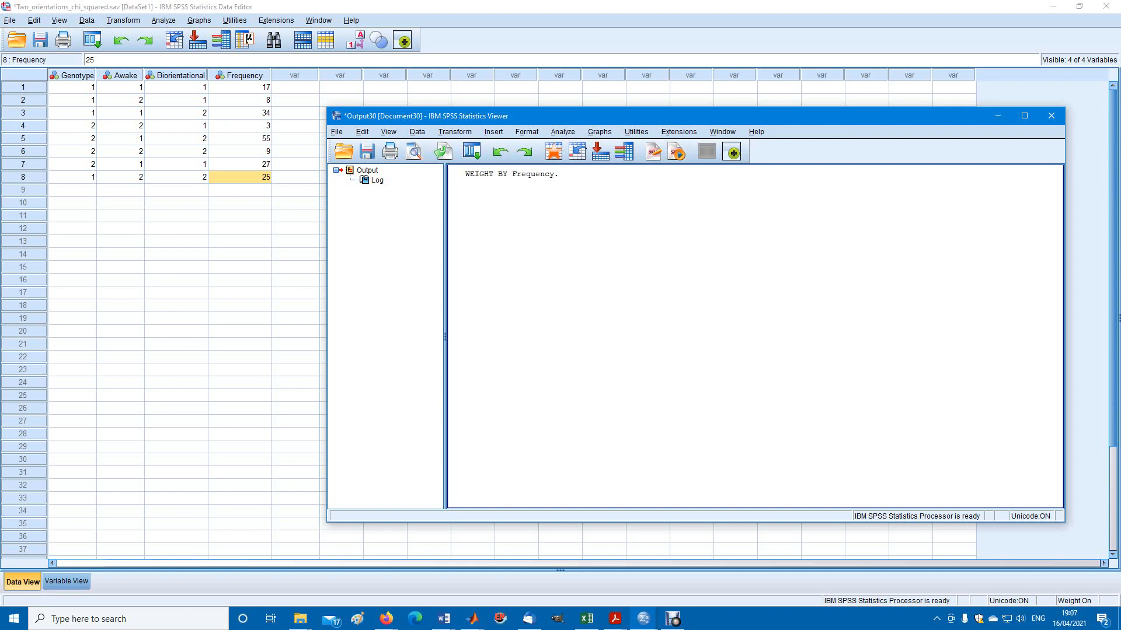
Examine how the Genotype, Awake and Biorientational codes combine with Frequency in cases 1 to 4
click(240, 87)
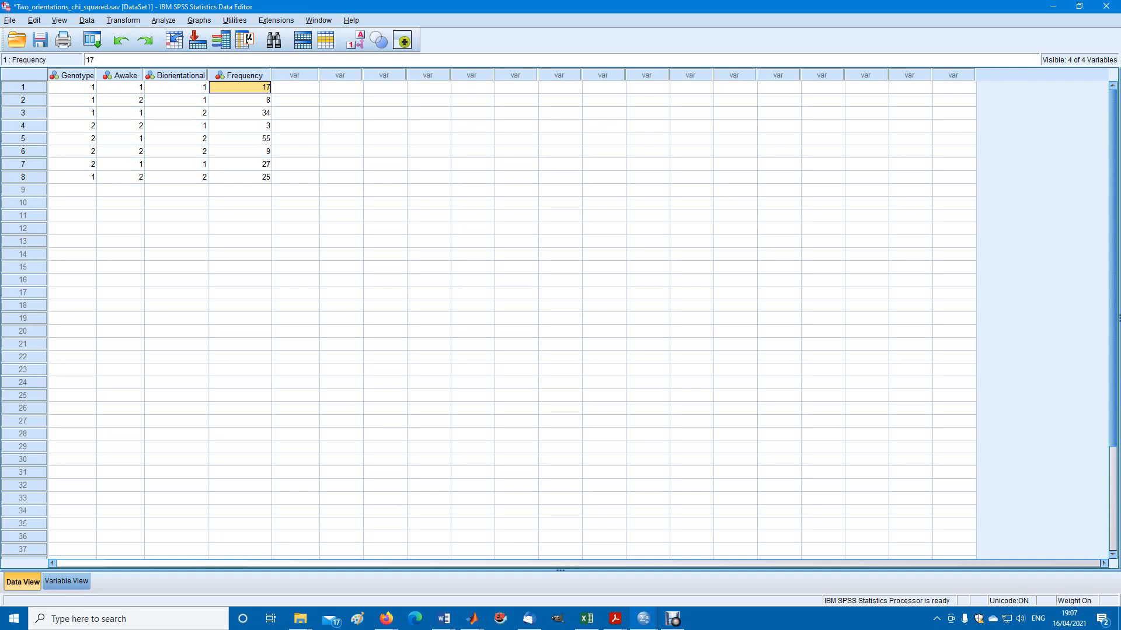
click(72, 100)
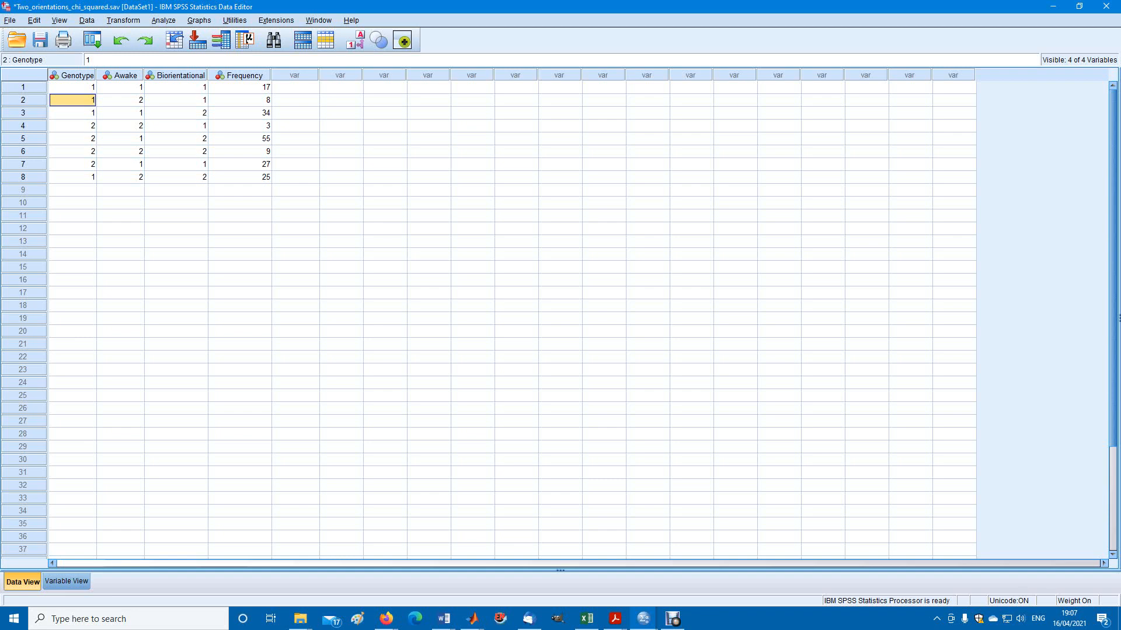
click(120, 100)
click(176, 100)
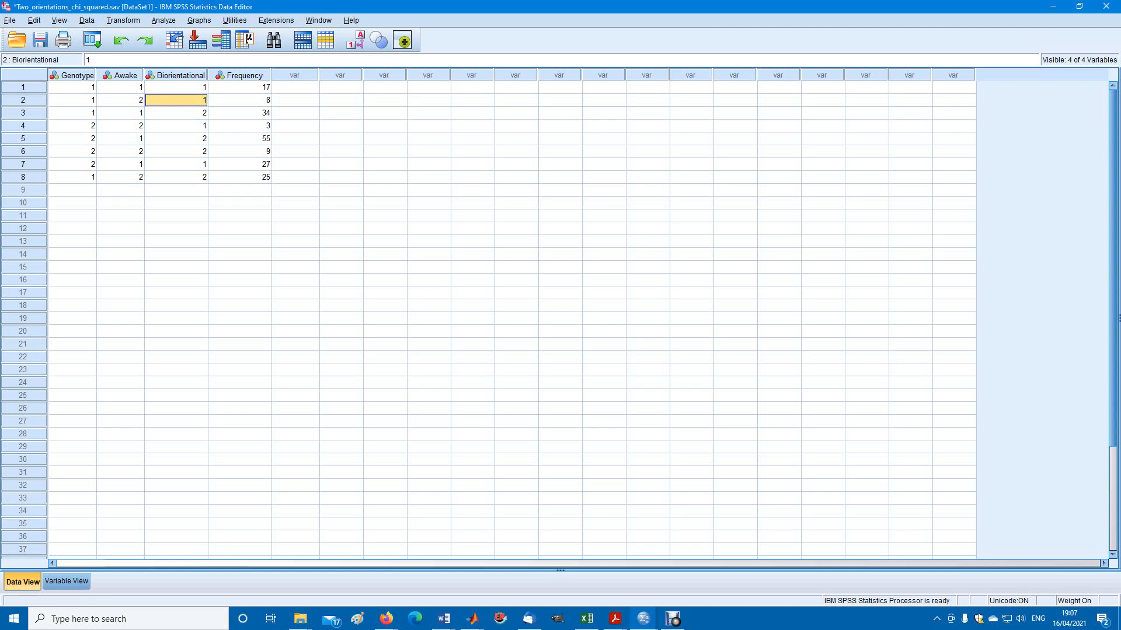
click(240, 101)
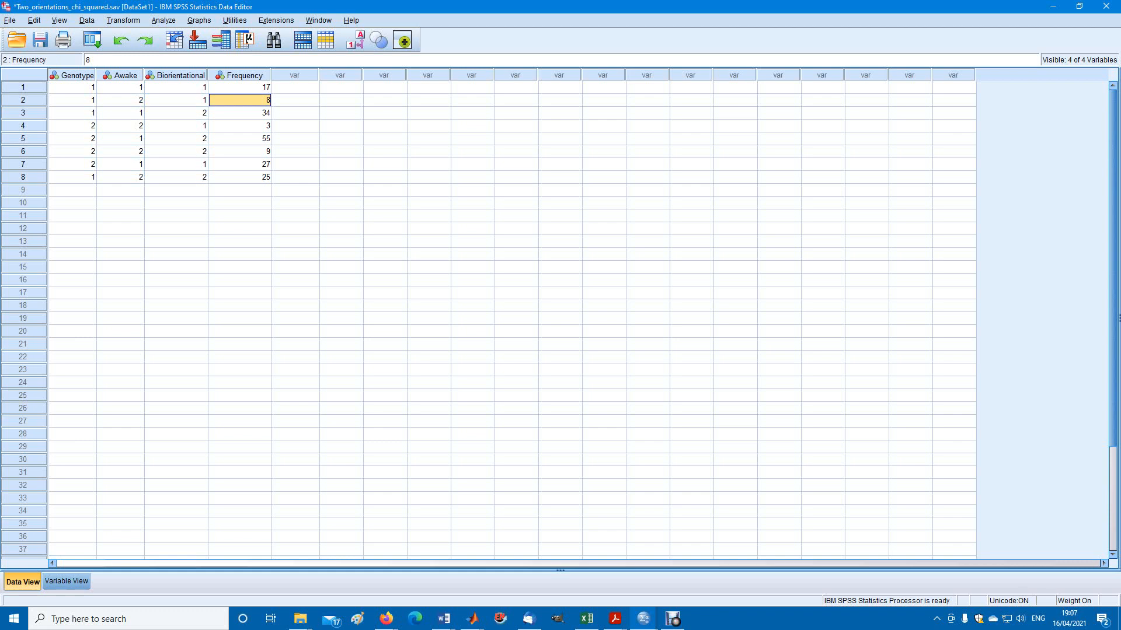
click(73, 114)
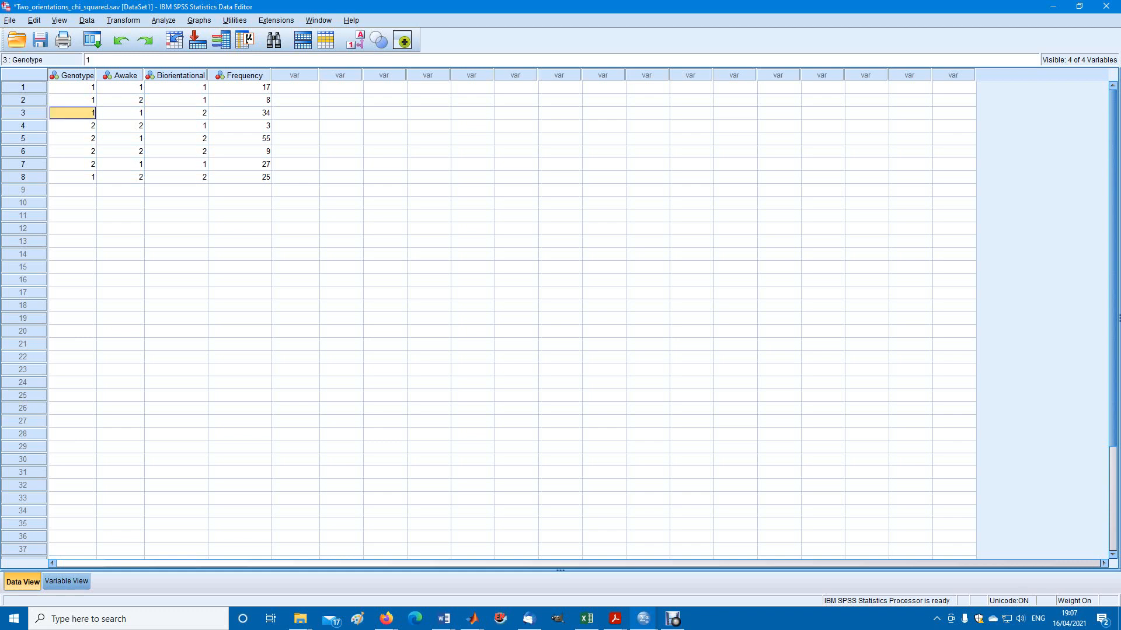
click(240, 113)
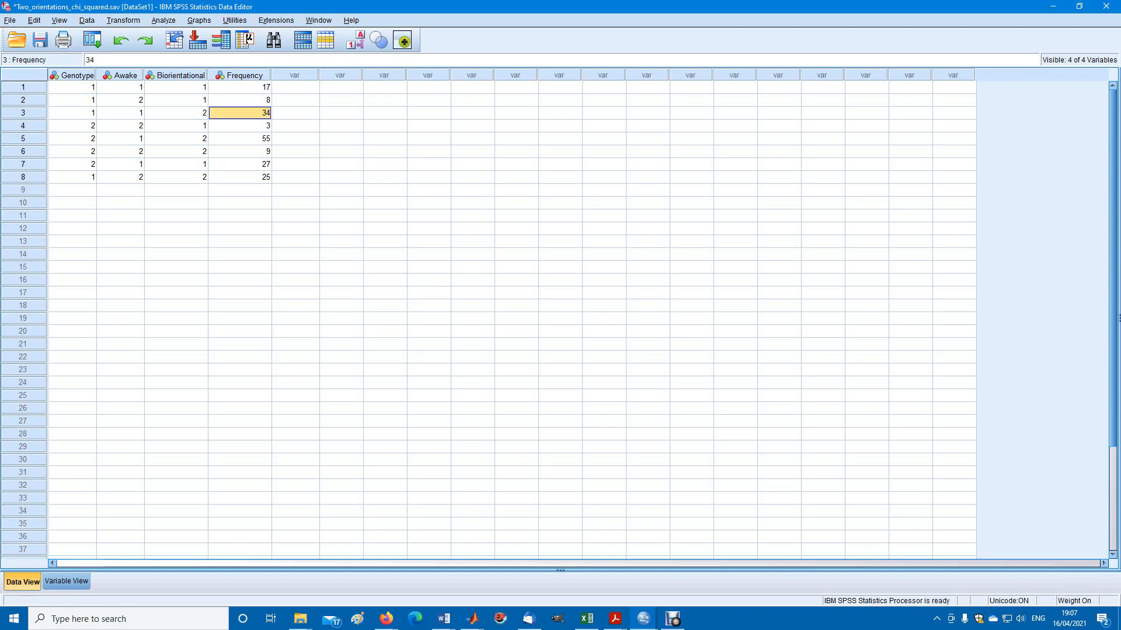
click(240, 126)
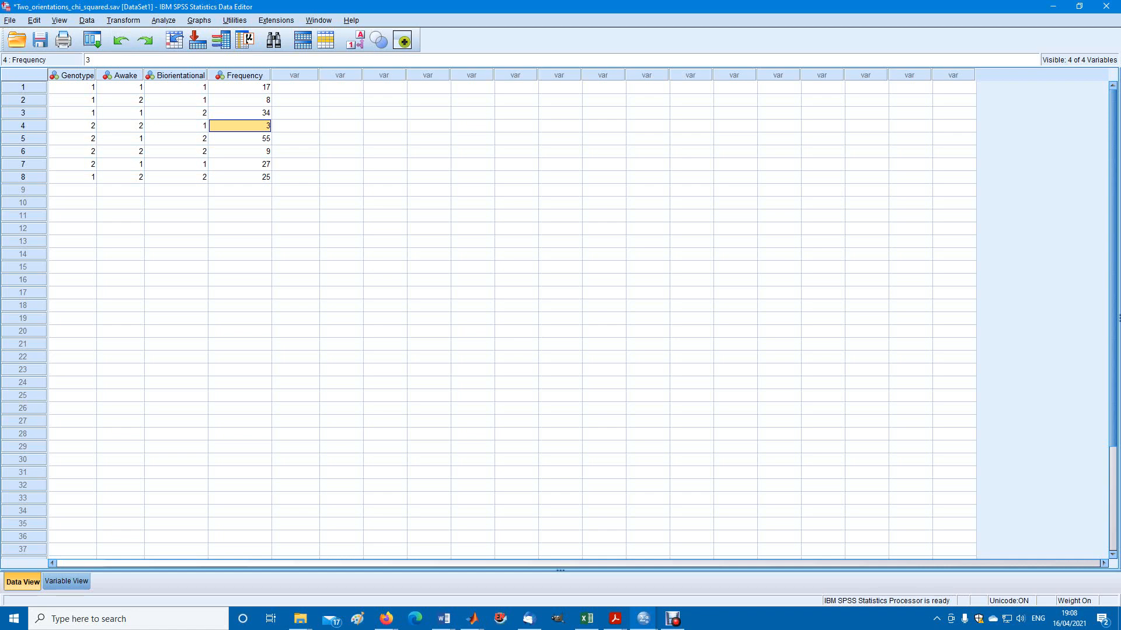
click(163, 20)
mouse_move(222, 277)
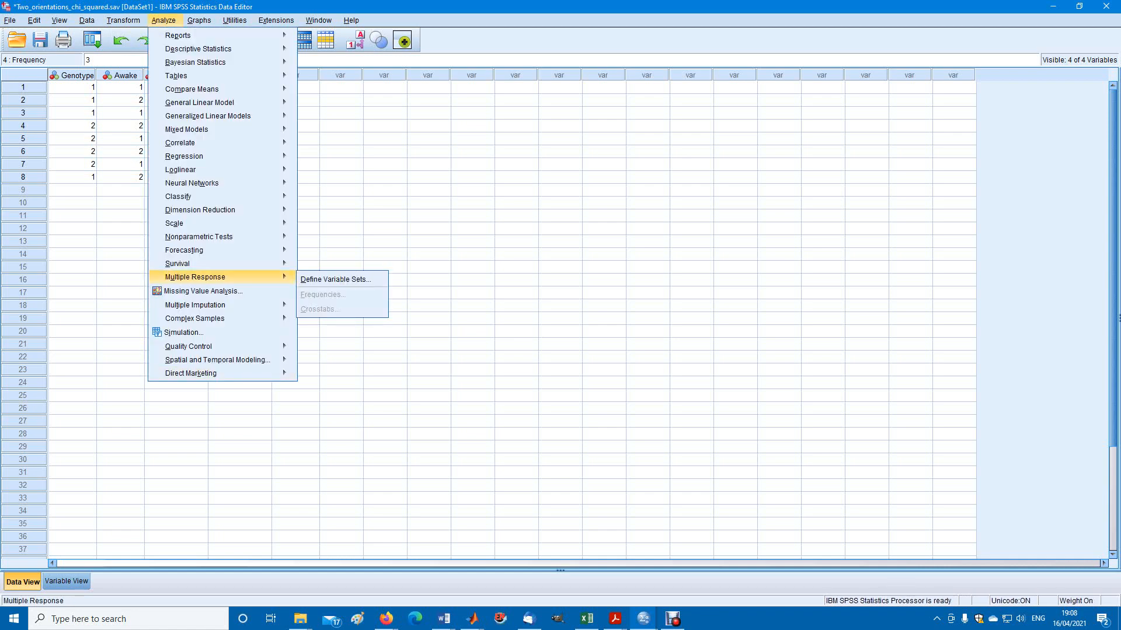
mouse_move(198, 237)
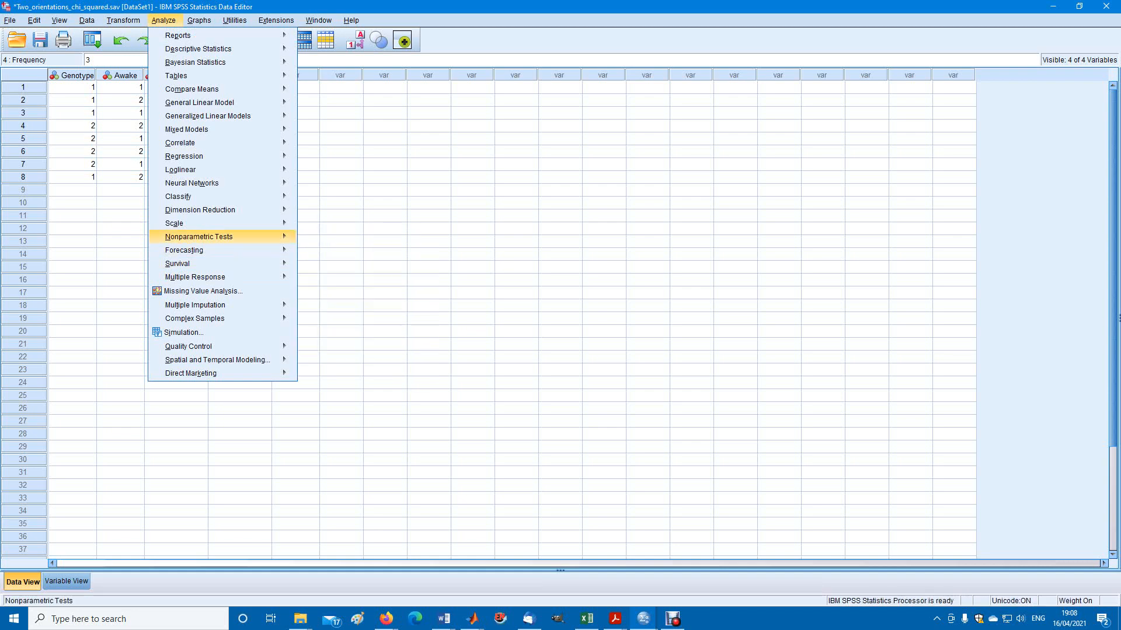
mouse_move(351, 282)
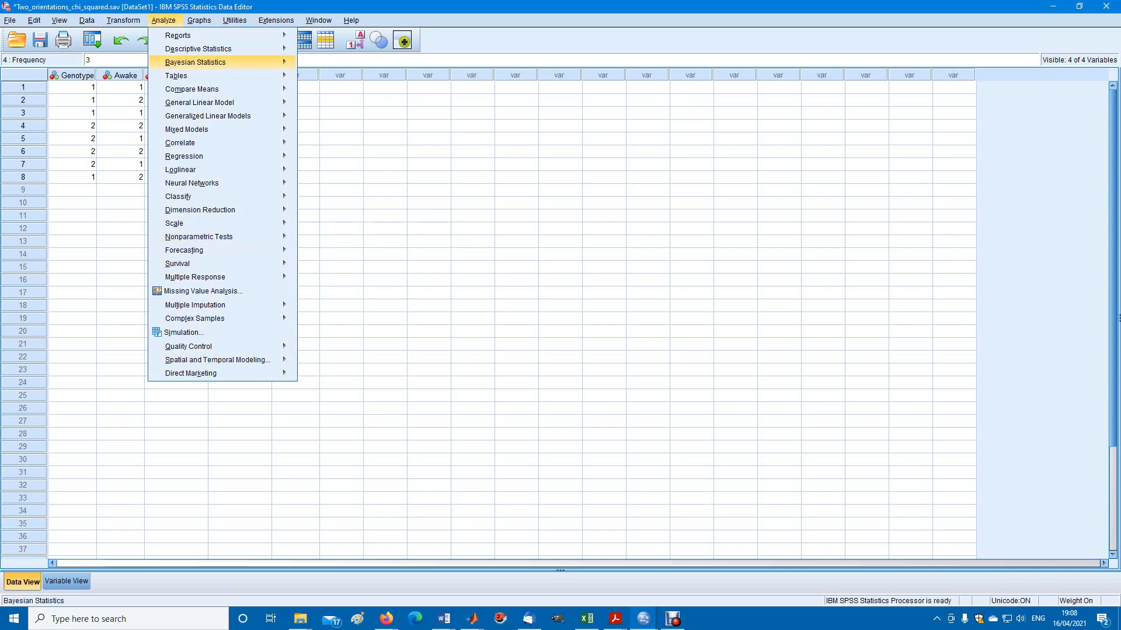
mouse_move(198, 48)
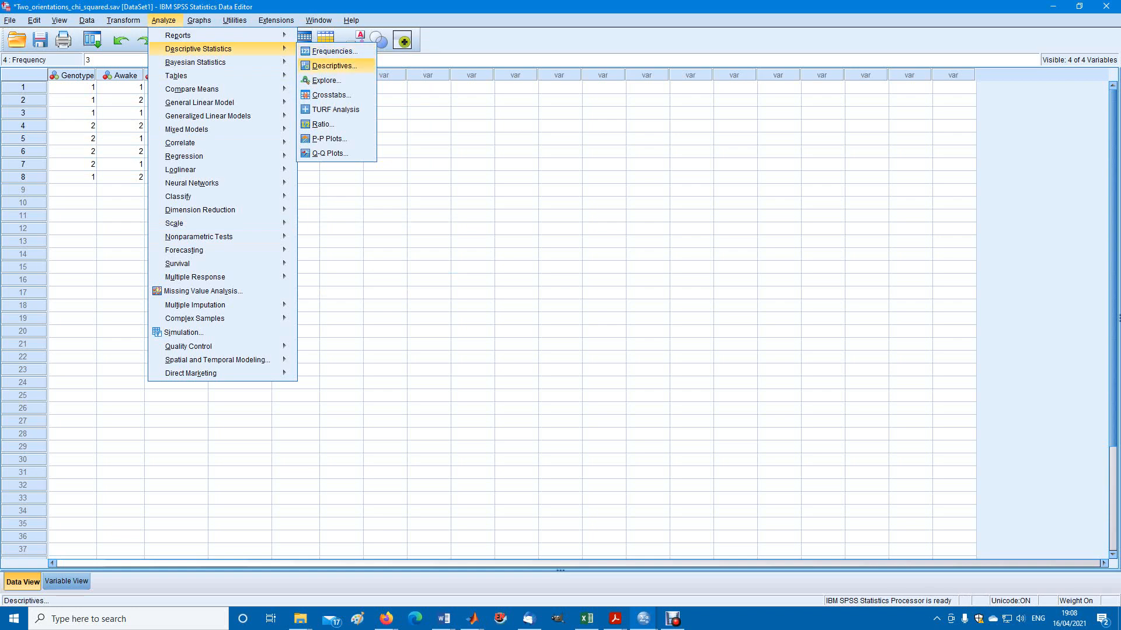
click(333, 65)
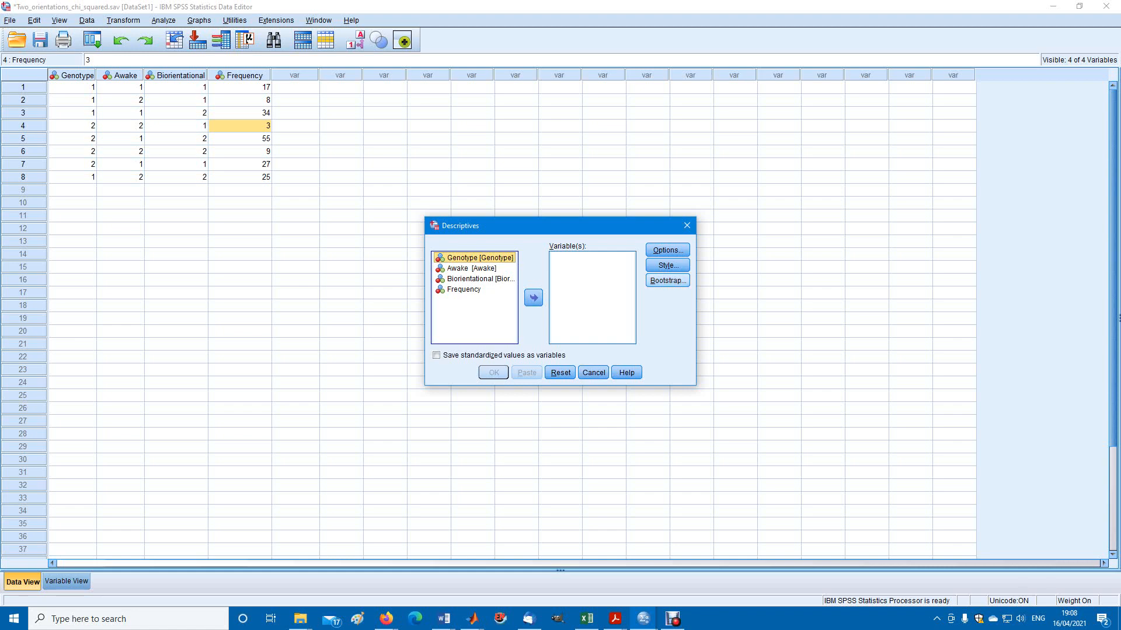
click(594, 373)
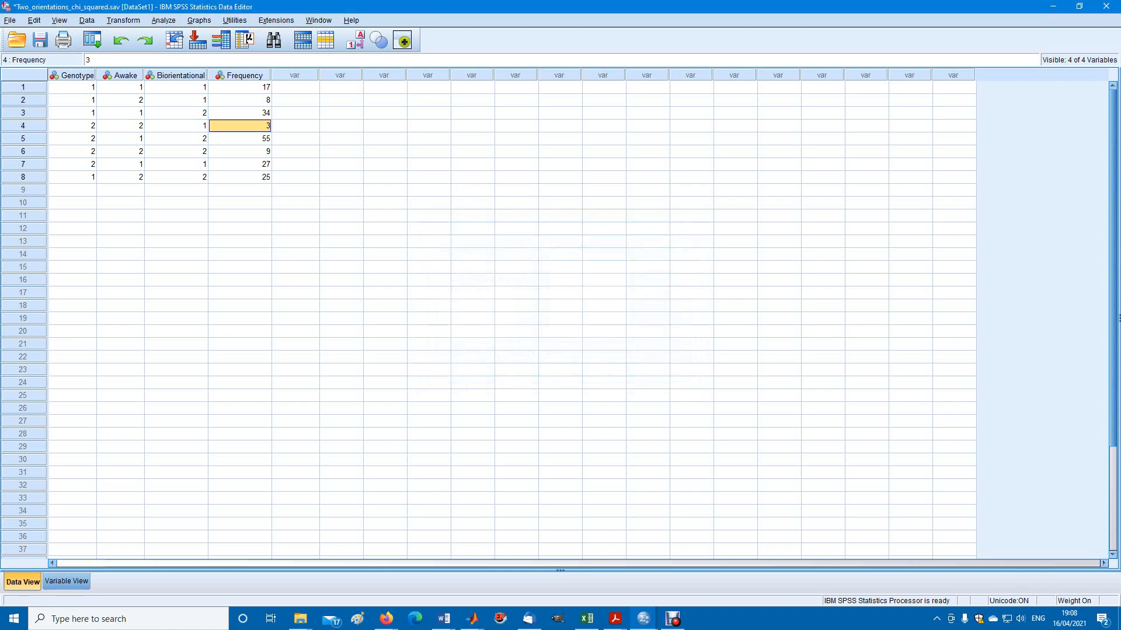
click(163, 20)
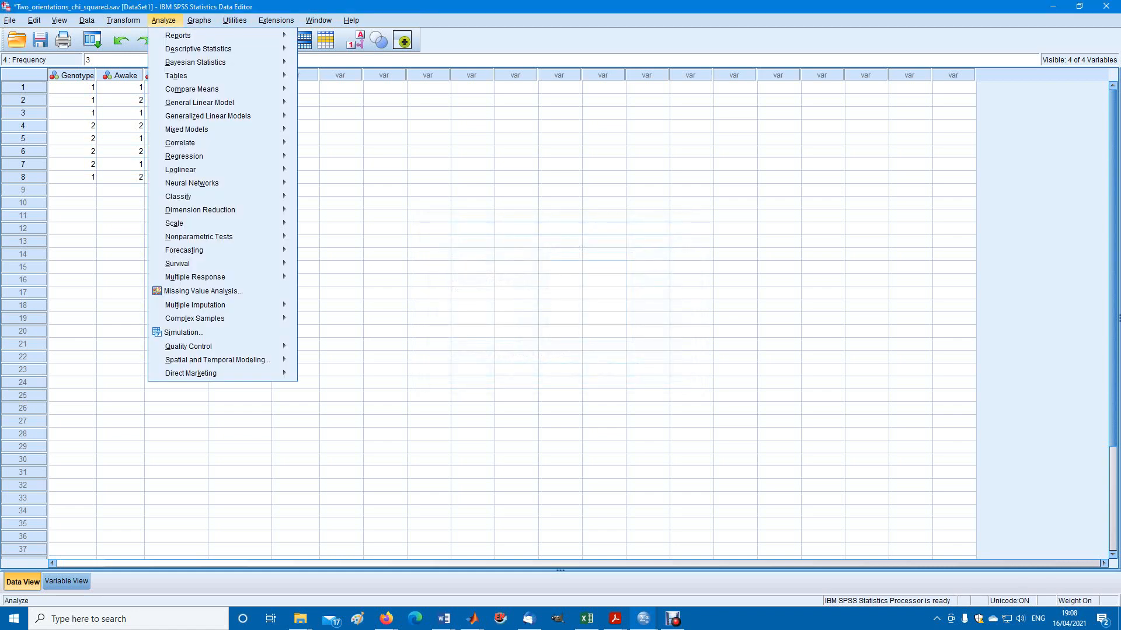
mouse_move(198, 48)
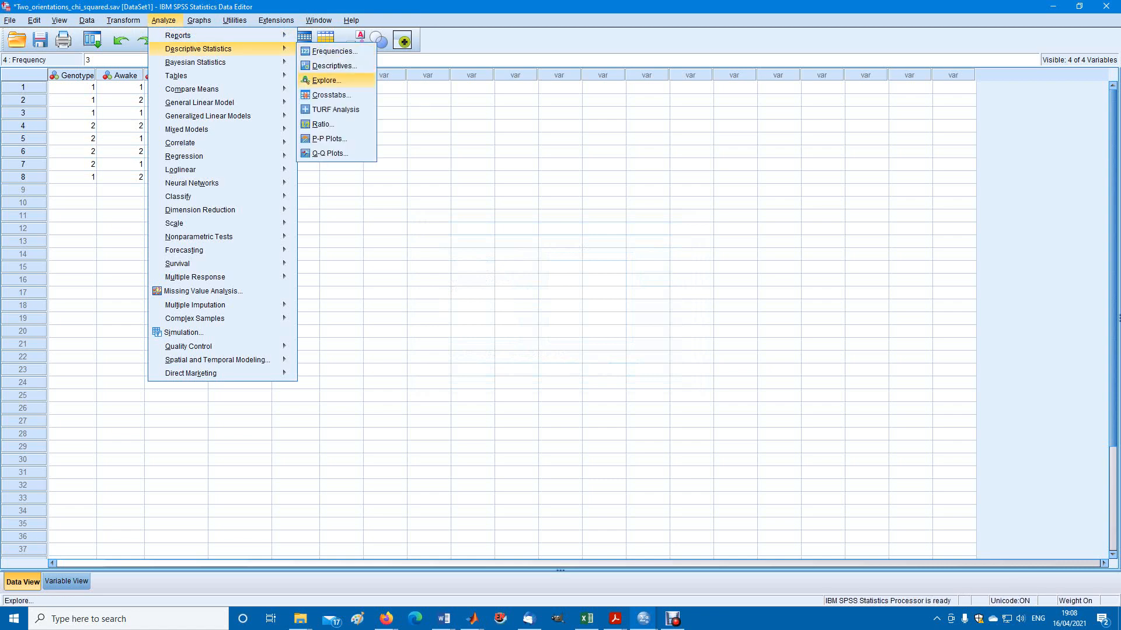
click(329, 95)
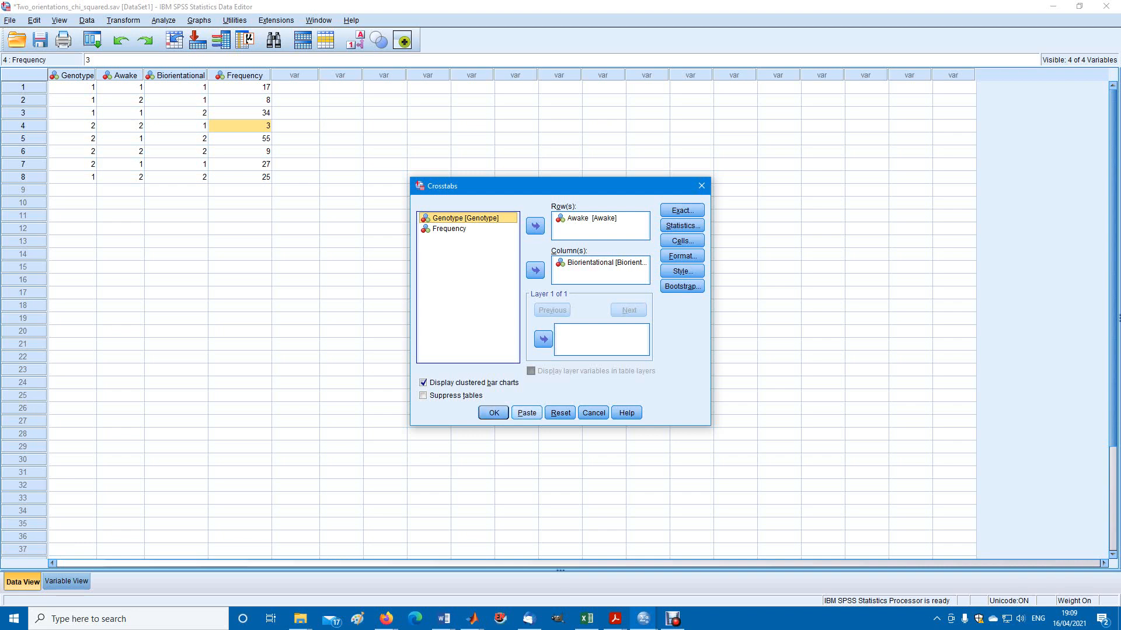
click(701, 186)
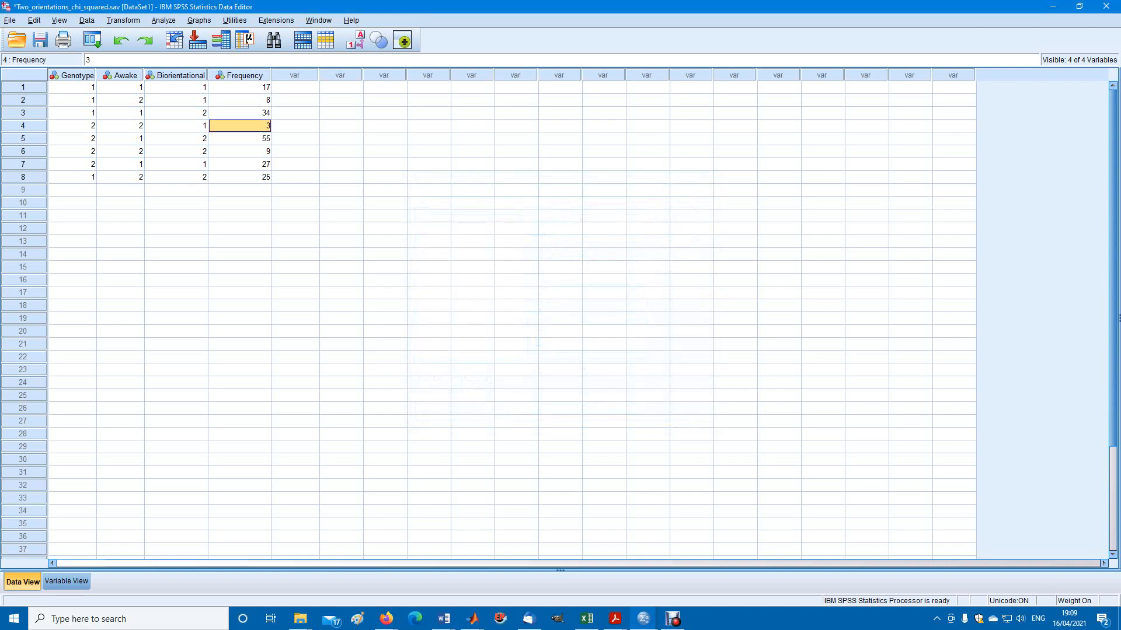
Start a Crosstabs analysis and accept Chi-square as the statistic to compute
click(163, 21)
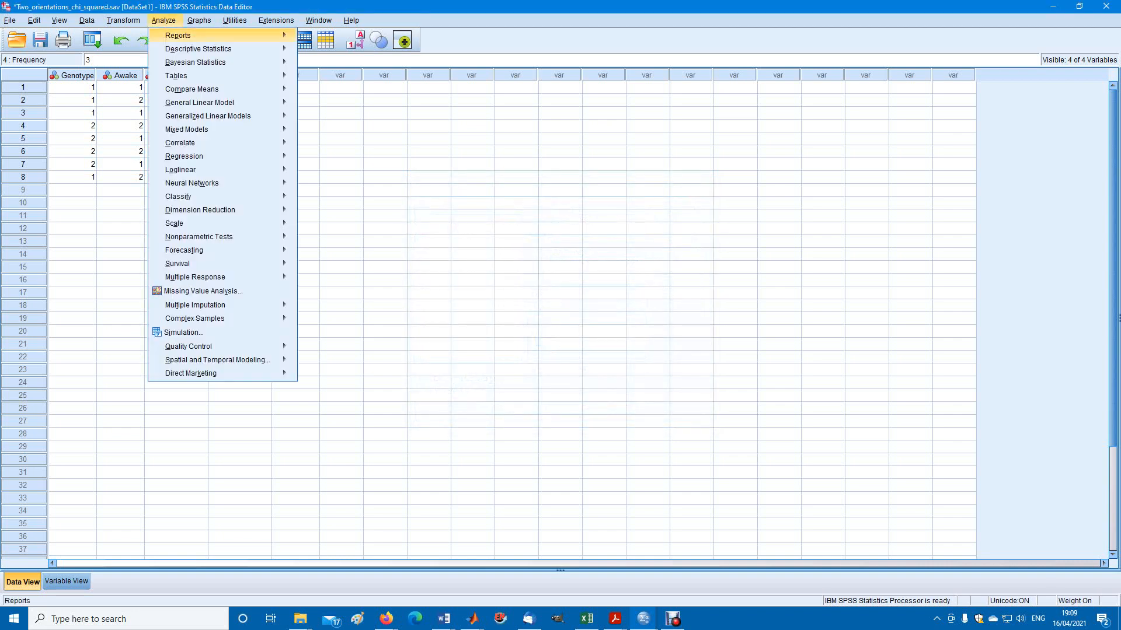
mouse_move(198, 49)
key(Right)
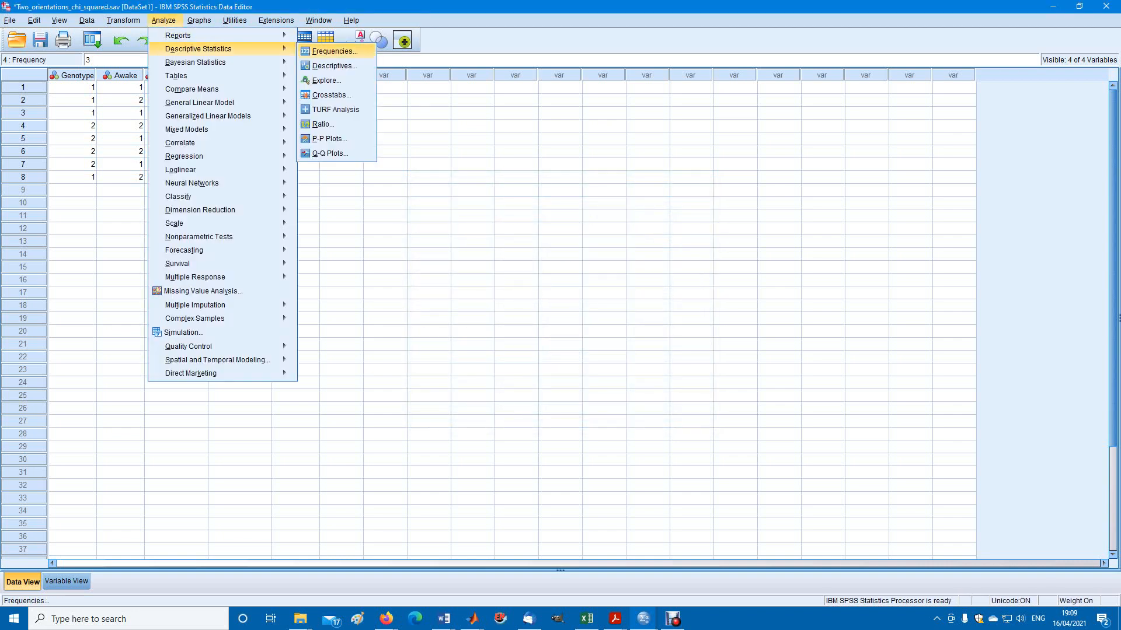
key(Down)
key(Down)
key(Down)
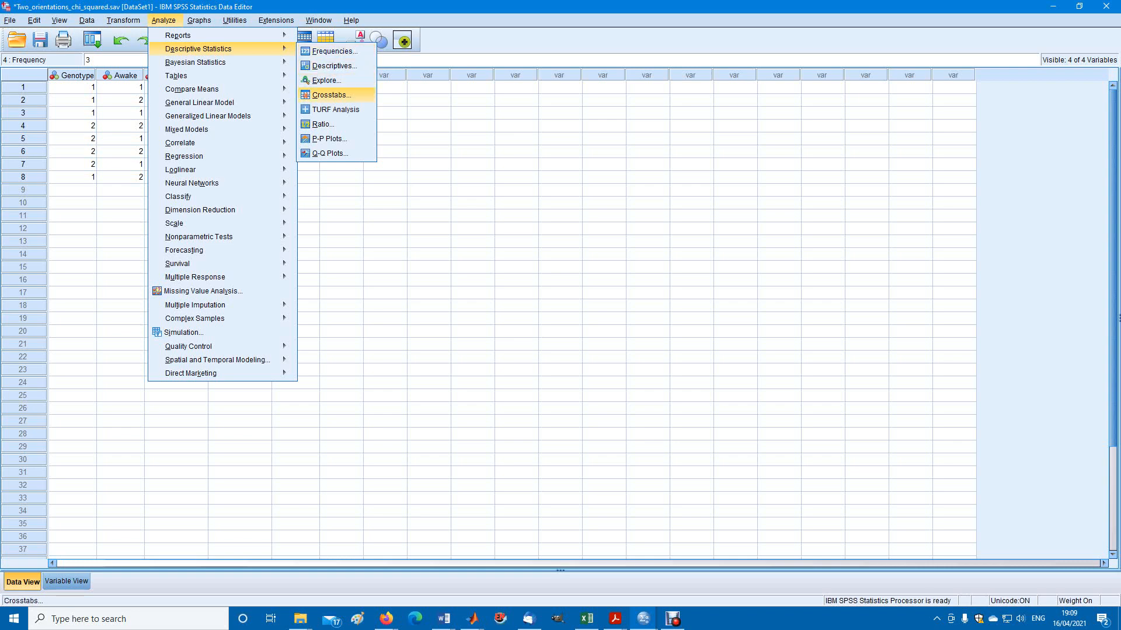
key(Return)
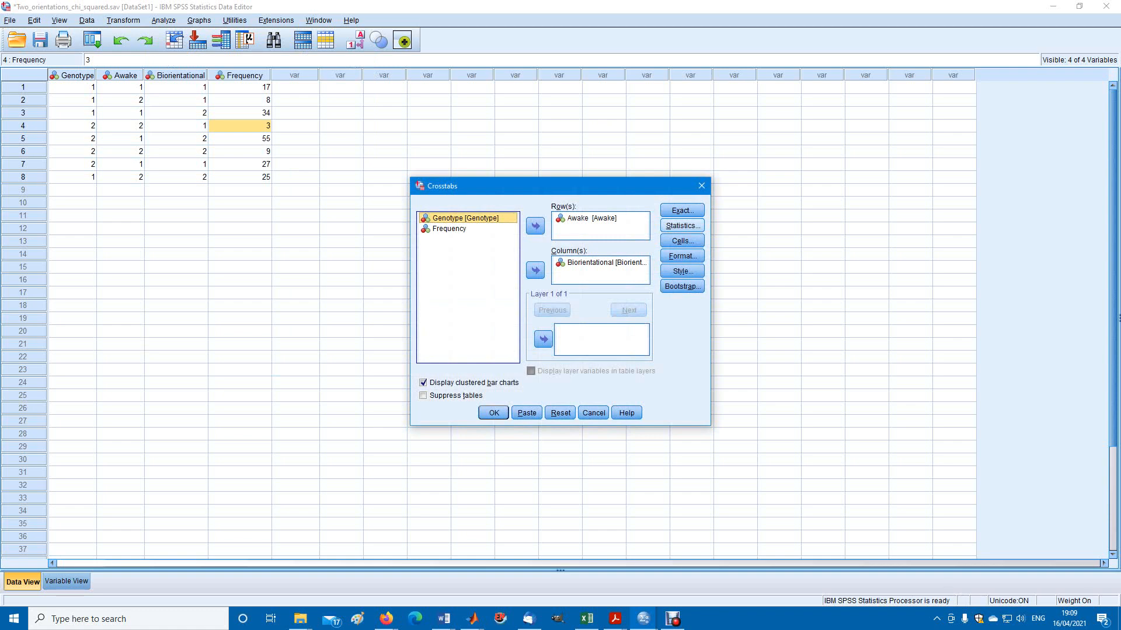
click(682, 226)
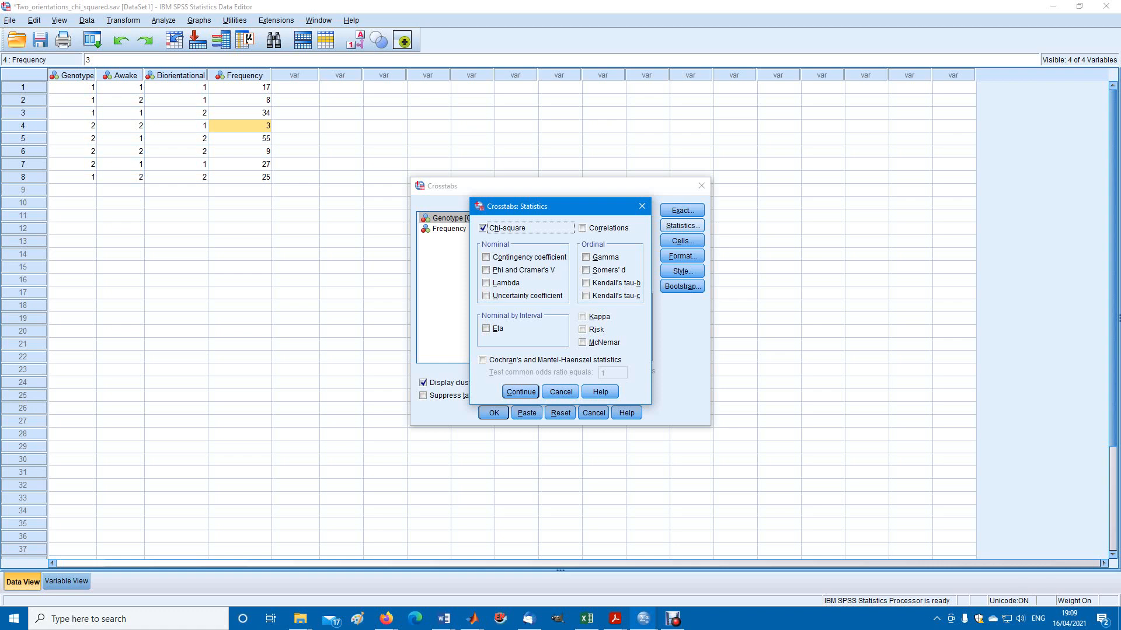
click(521, 392)
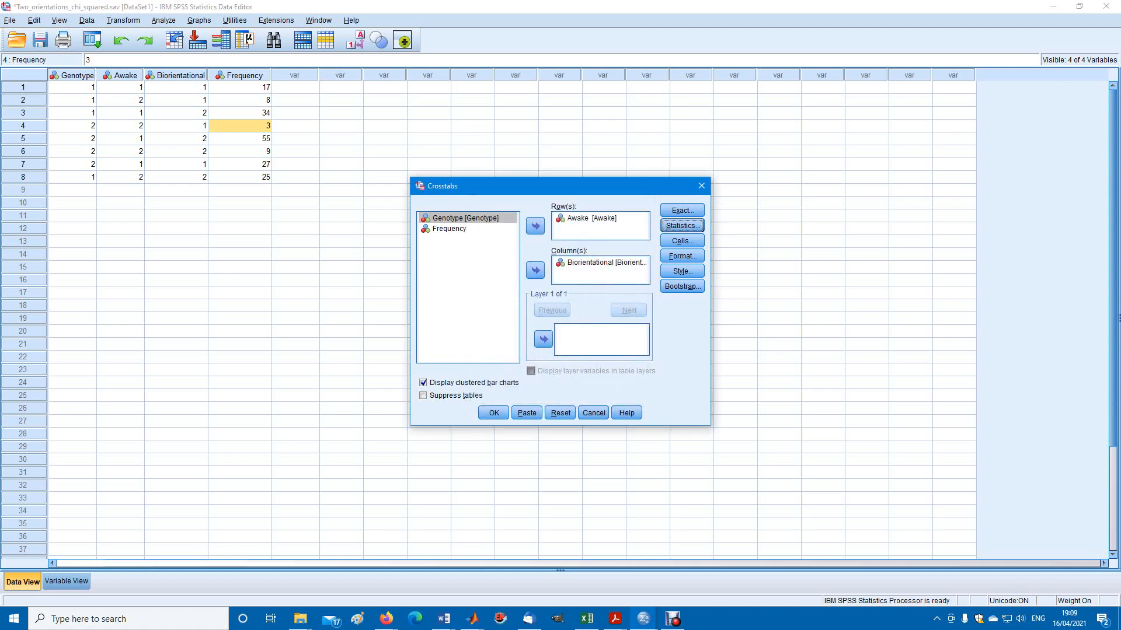
Remove Awake from the Crosstabs rows and Biorientational from the columns
click(591, 218)
click(601, 262)
click(535, 226)
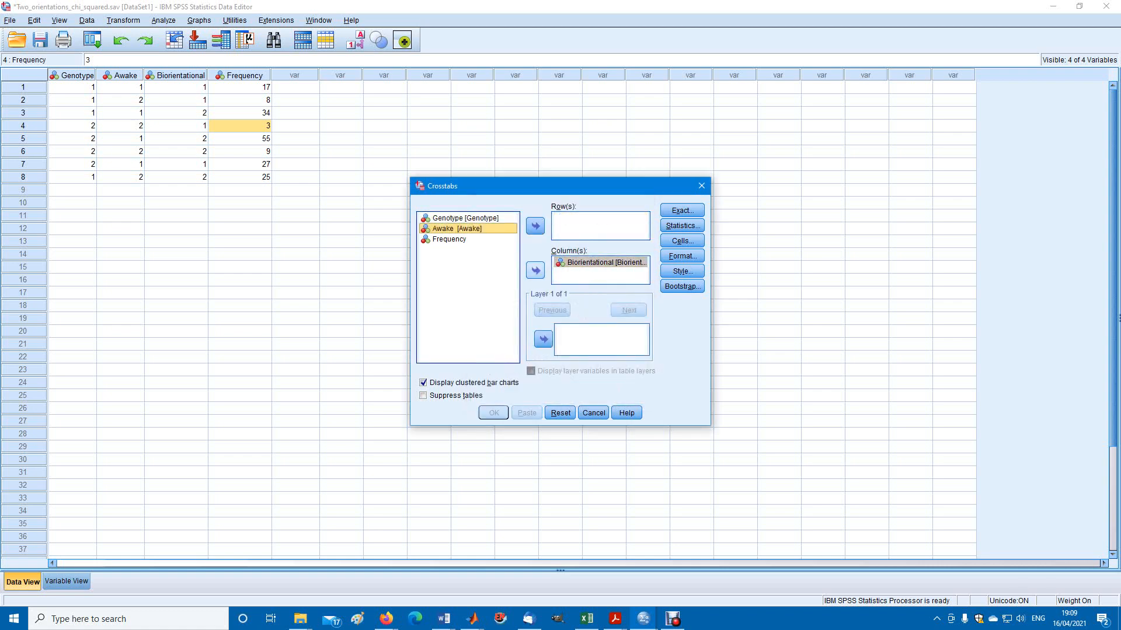
click(536, 270)
click(535, 270)
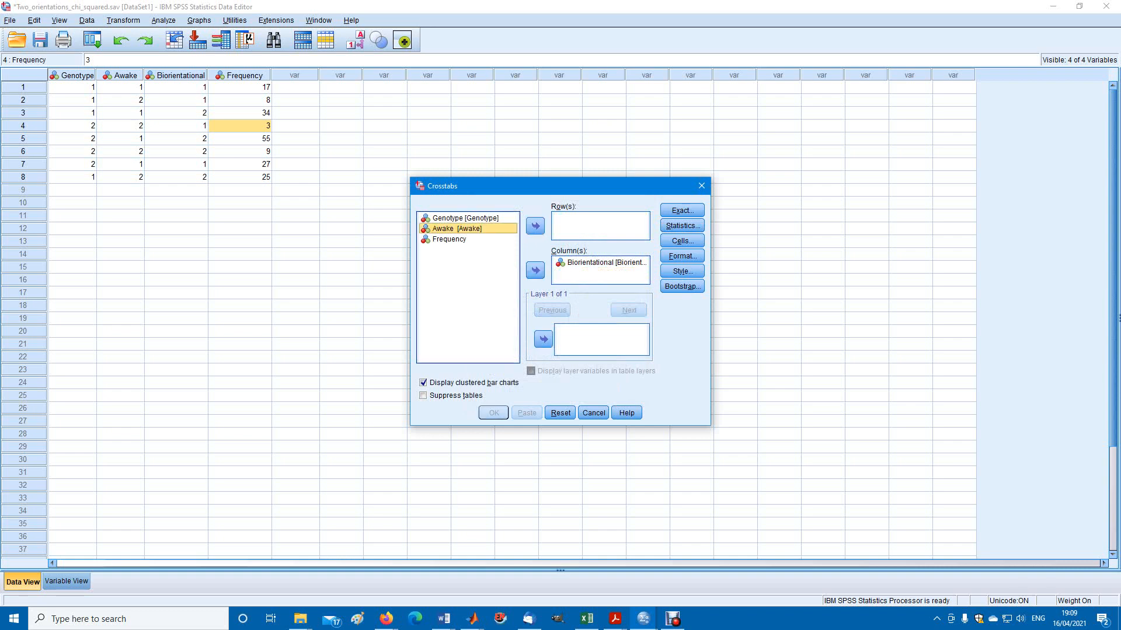
click(601, 263)
click(535, 270)
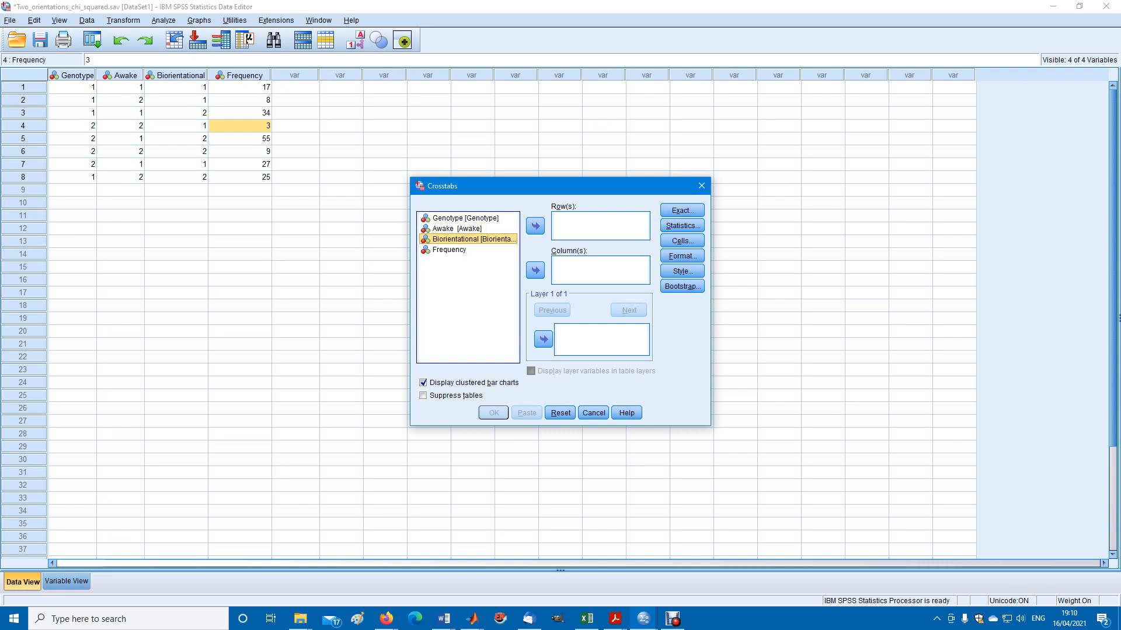
Assign Biorientational as the Crosstabs column variable and Awake as the row variable
click(536, 270)
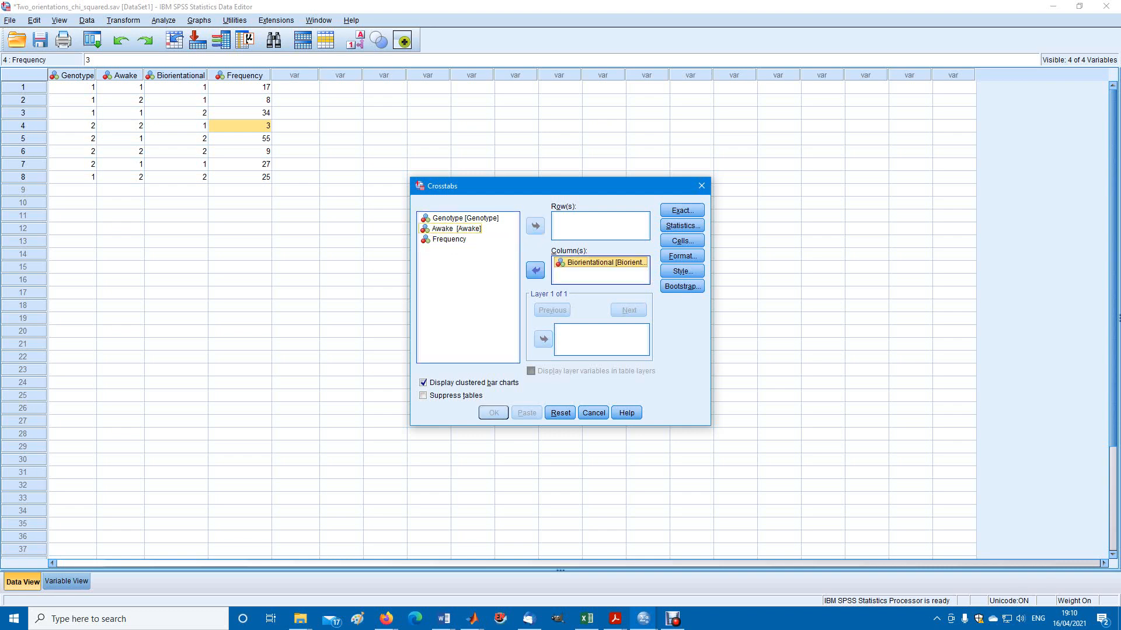
click(456, 229)
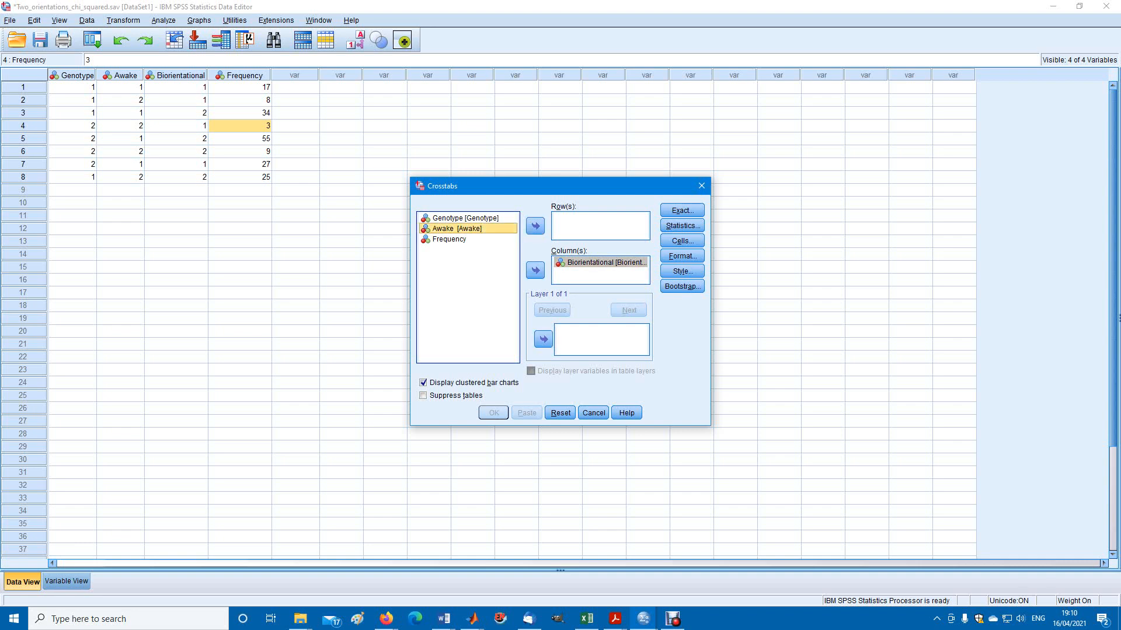
click(535, 226)
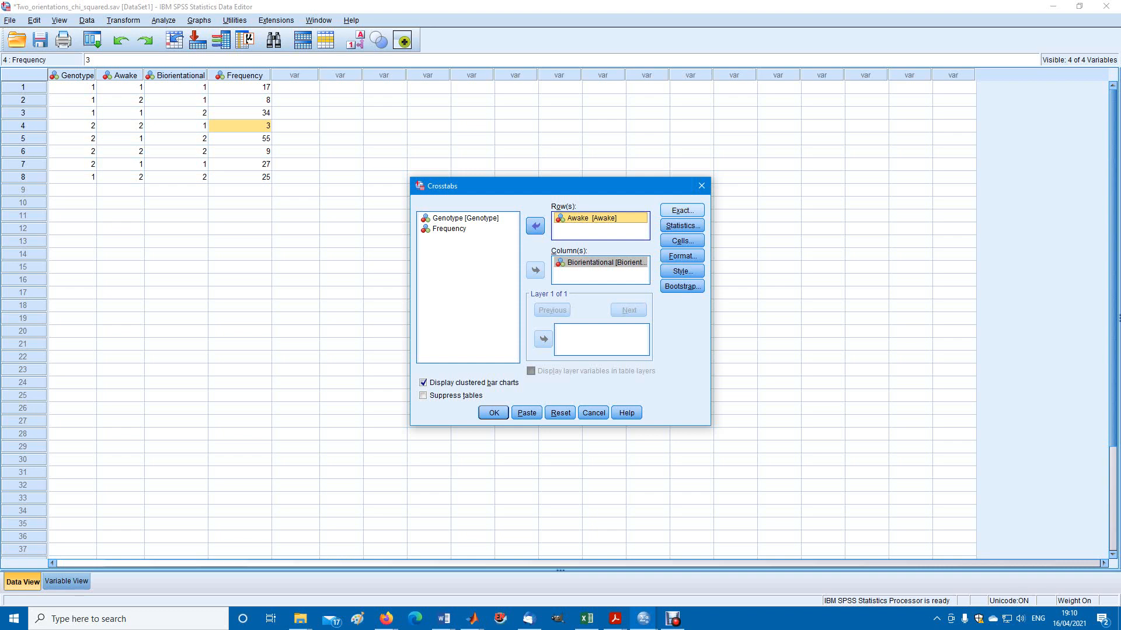
Accept Chi-square as the statistic and set the cell display to observed and expected counts with standardized residuals, trying adjusted standardized residuals first
click(681, 225)
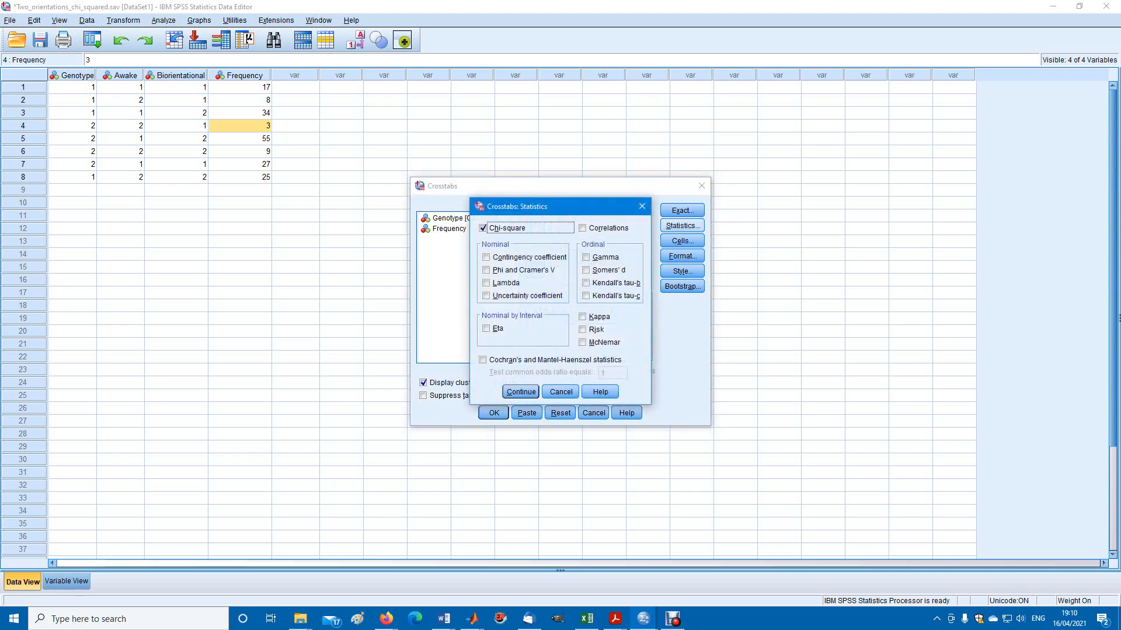
click(521, 392)
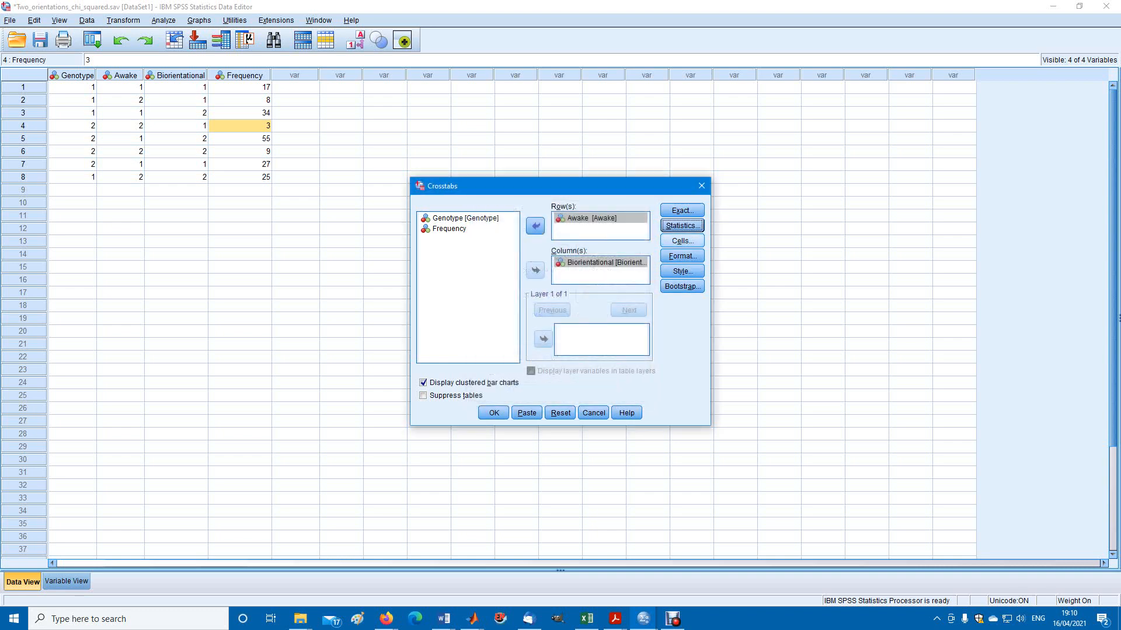
click(682, 240)
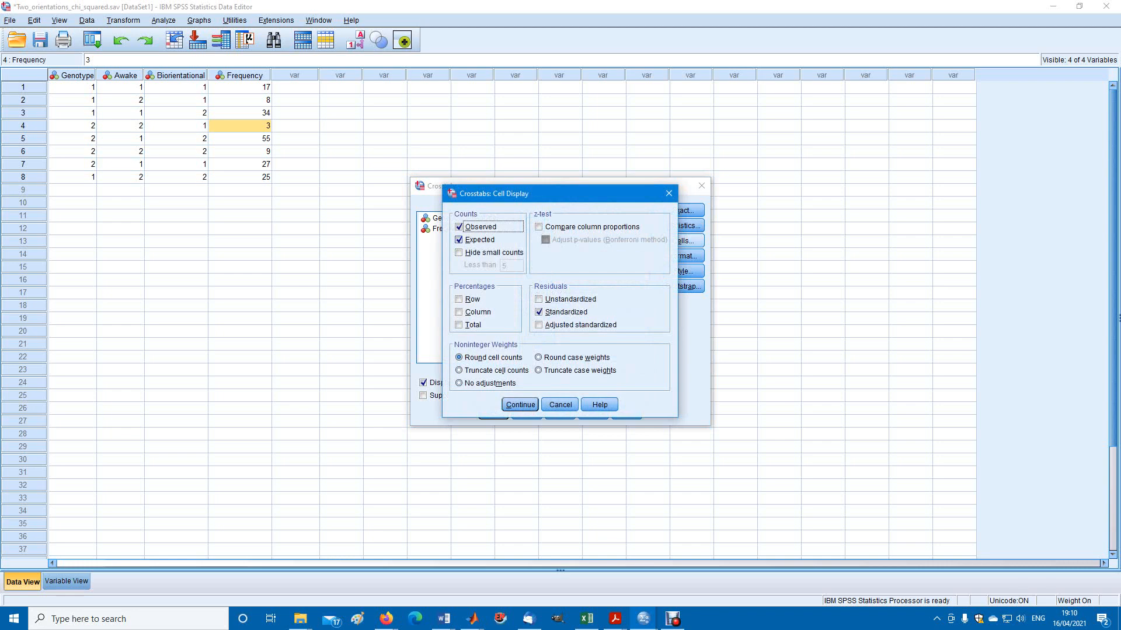
double_click(539, 312)
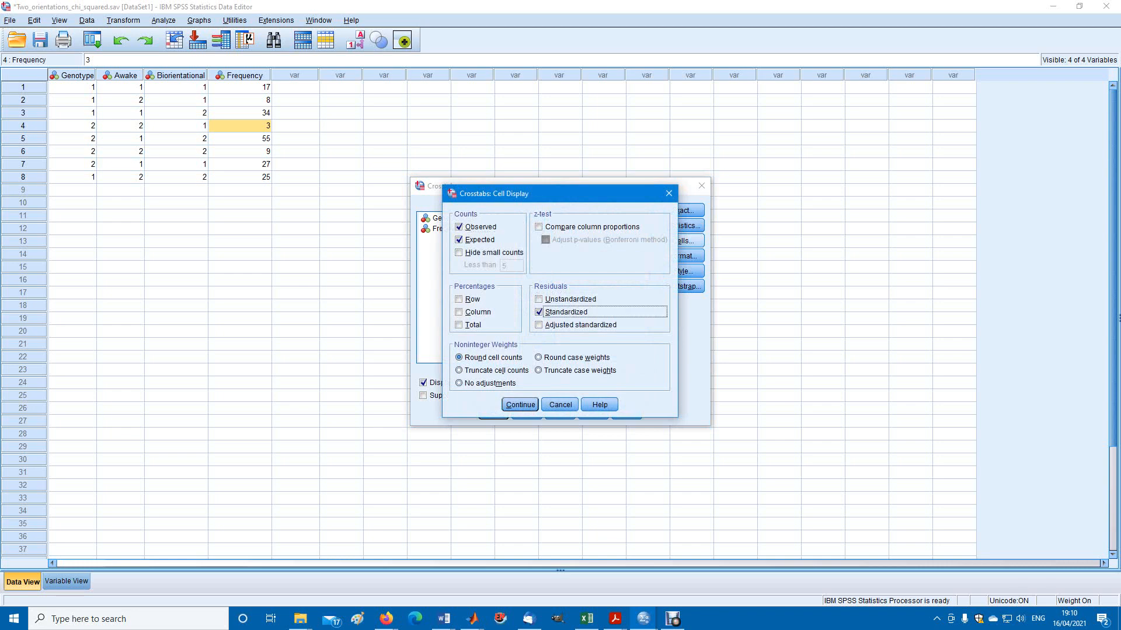
click(539, 313)
click(539, 325)
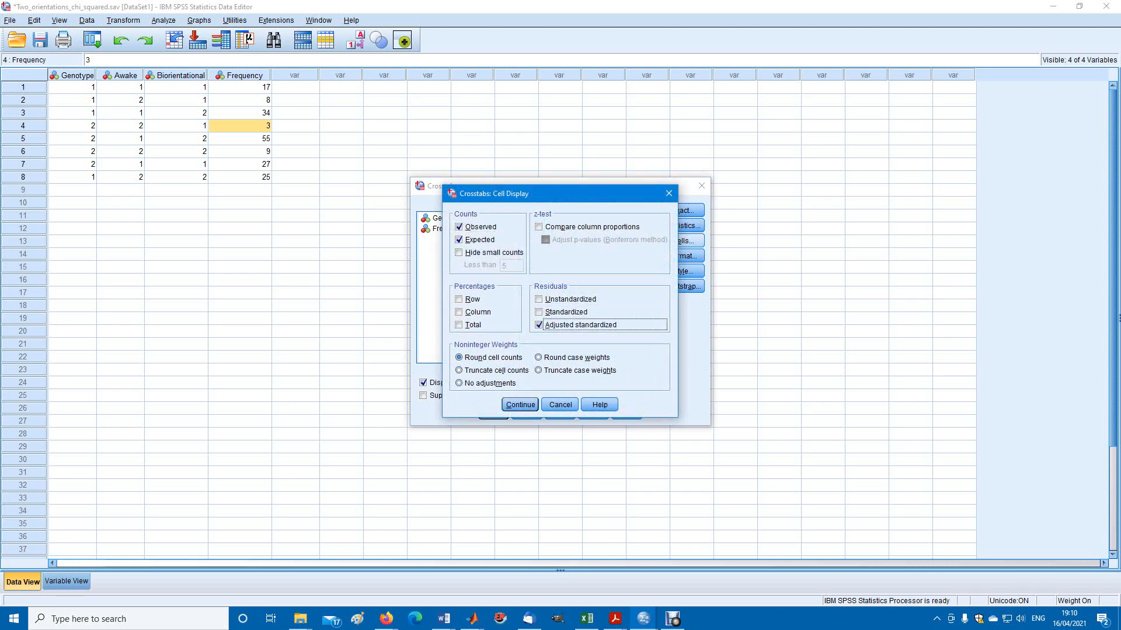
click(539, 325)
click(539, 312)
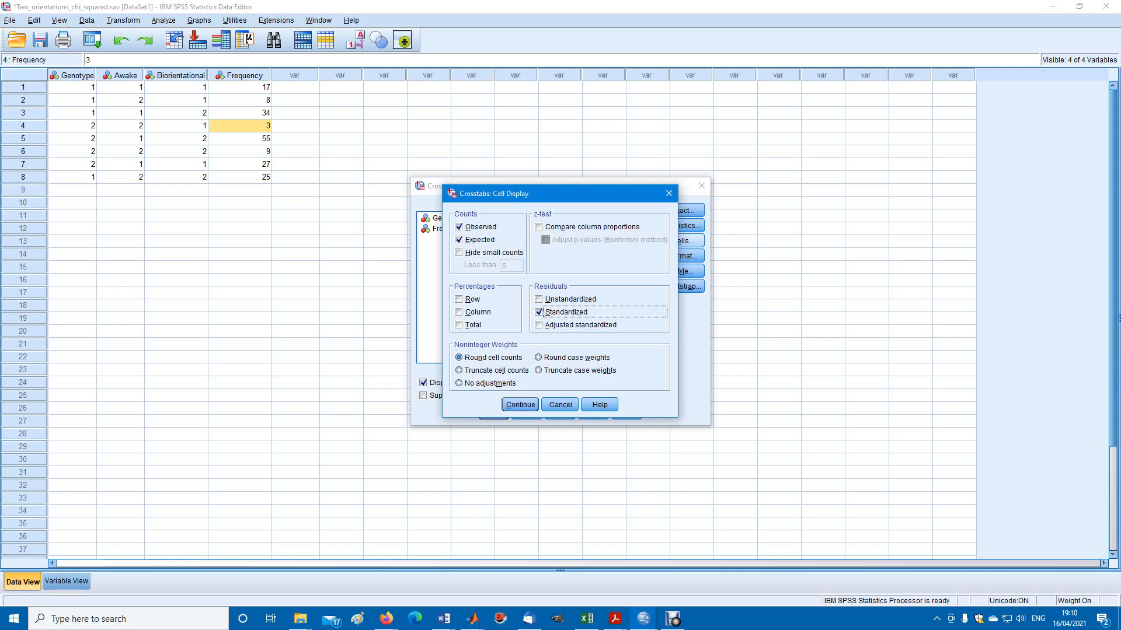
click(520, 405)
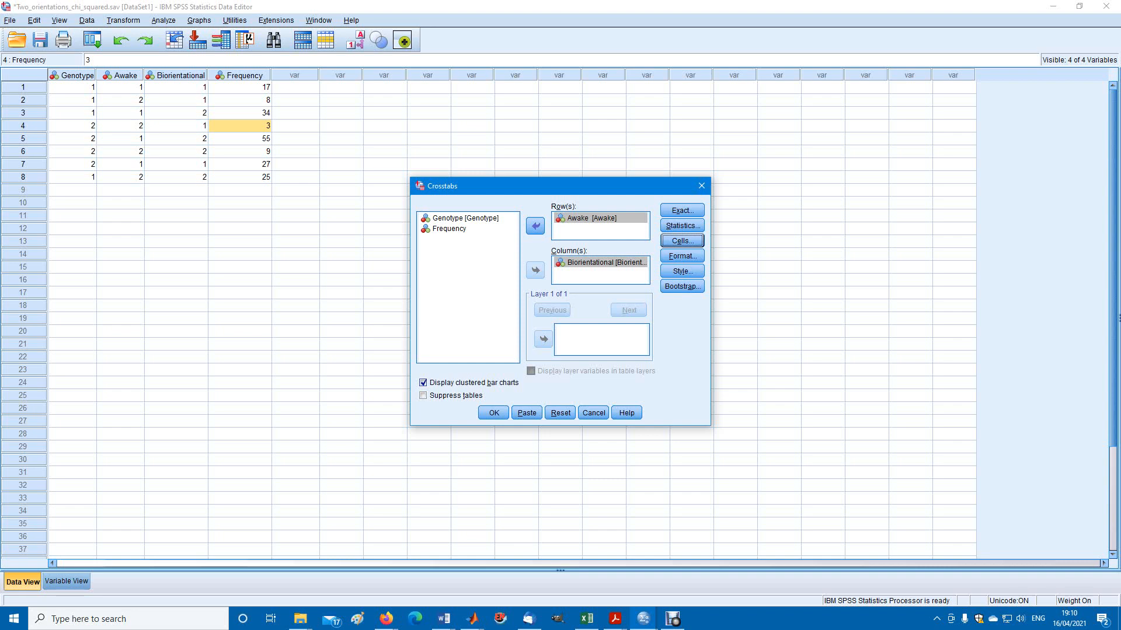
Keep the clustered bar charts enabled and run the Crosstabs analysis of Awake by Biorientational
click(423, 383)
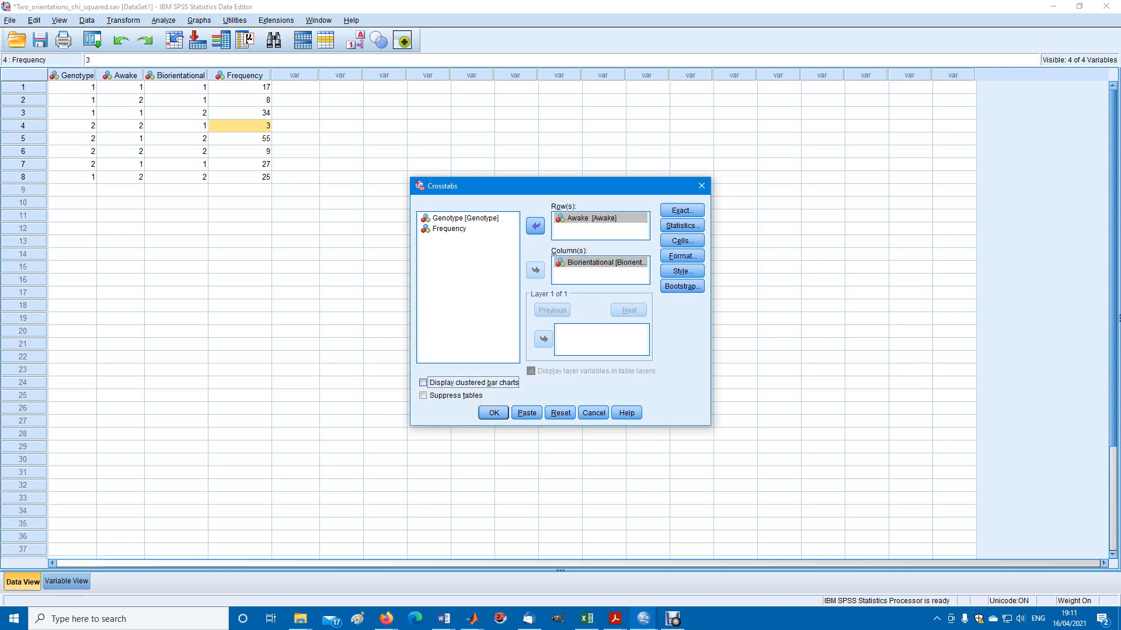
key(space)
key(Return)
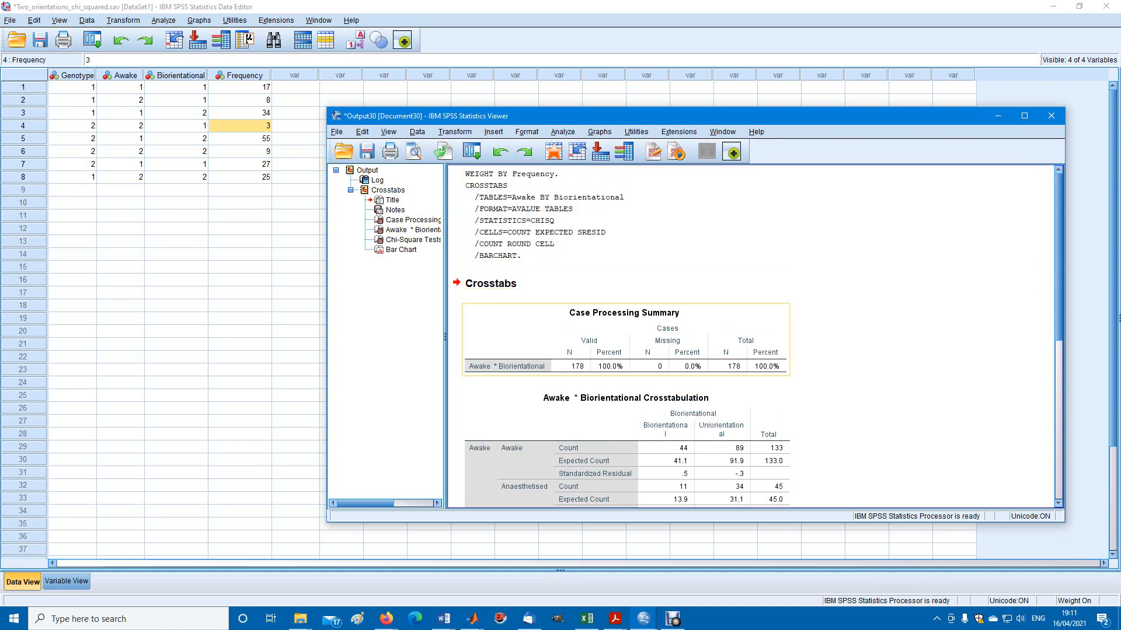
Examine the Case Processing Summary and the counts, expected counts and standardized residuals in the Awake by Biorientational crosstabulation
click(626, 340)
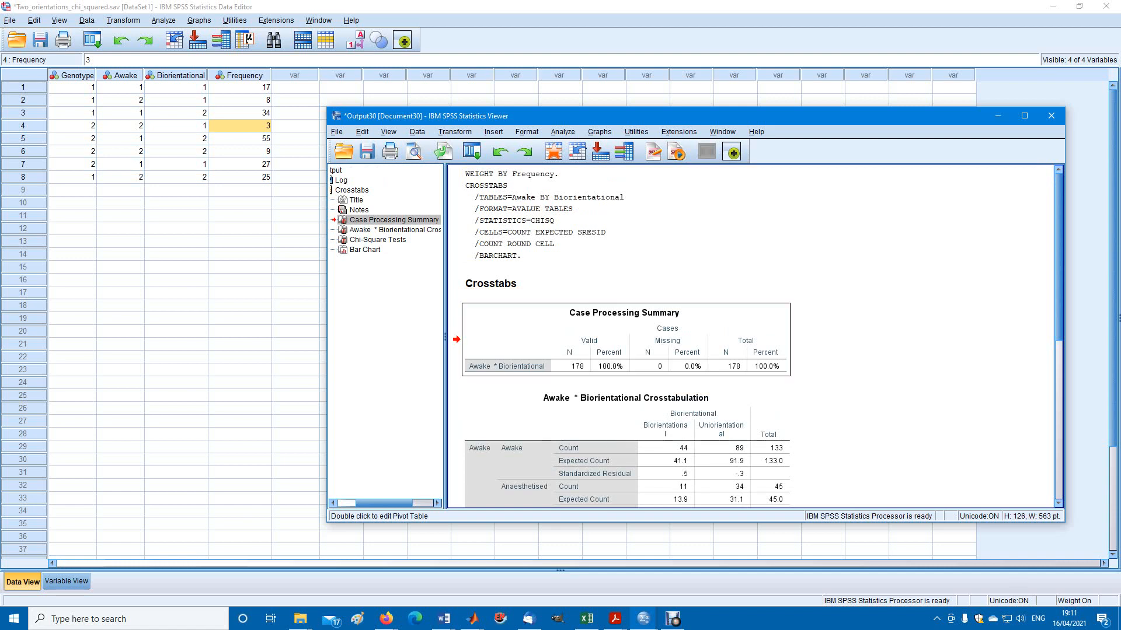
click(636, 450)
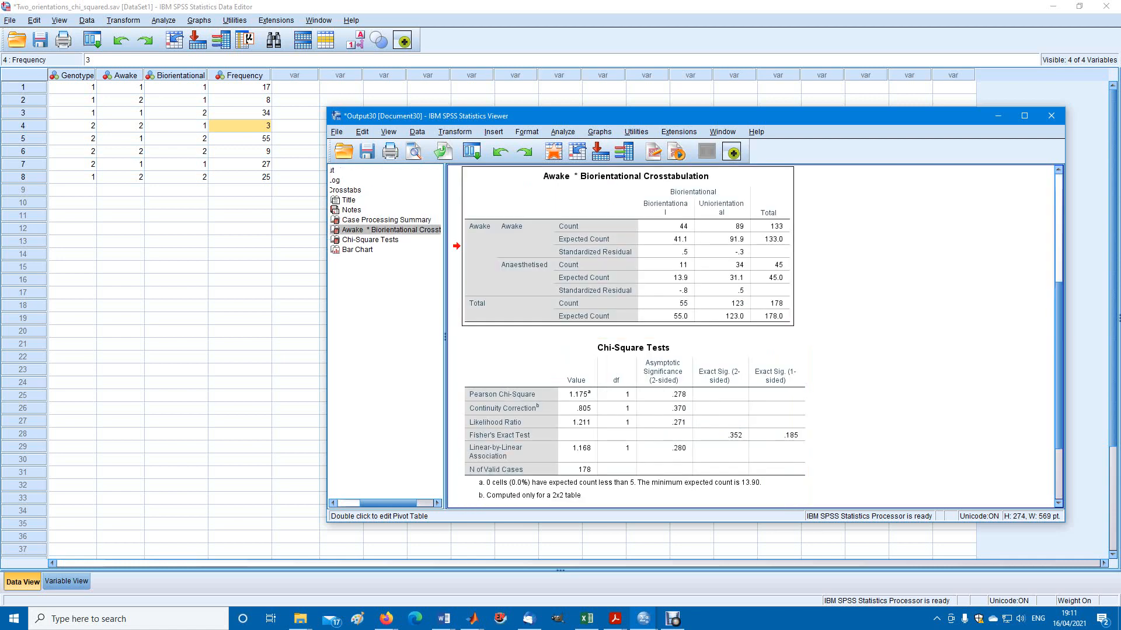
drag(1058, 373, 1058, 343)
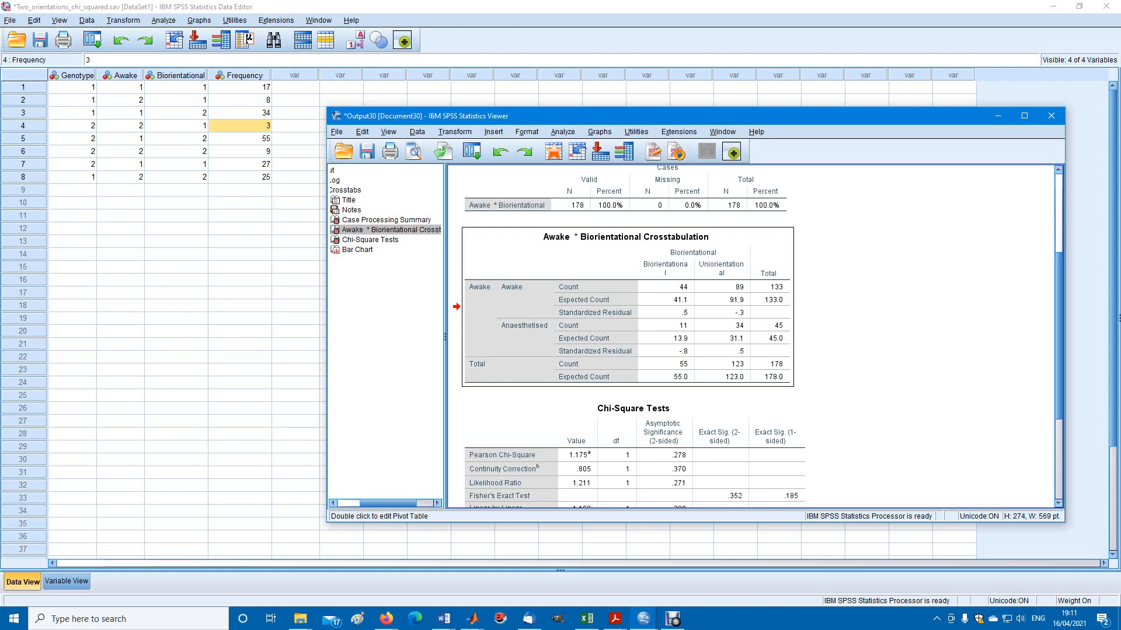
scroll(753, 336, down, 1)
scroll(753, 337, down, 3)
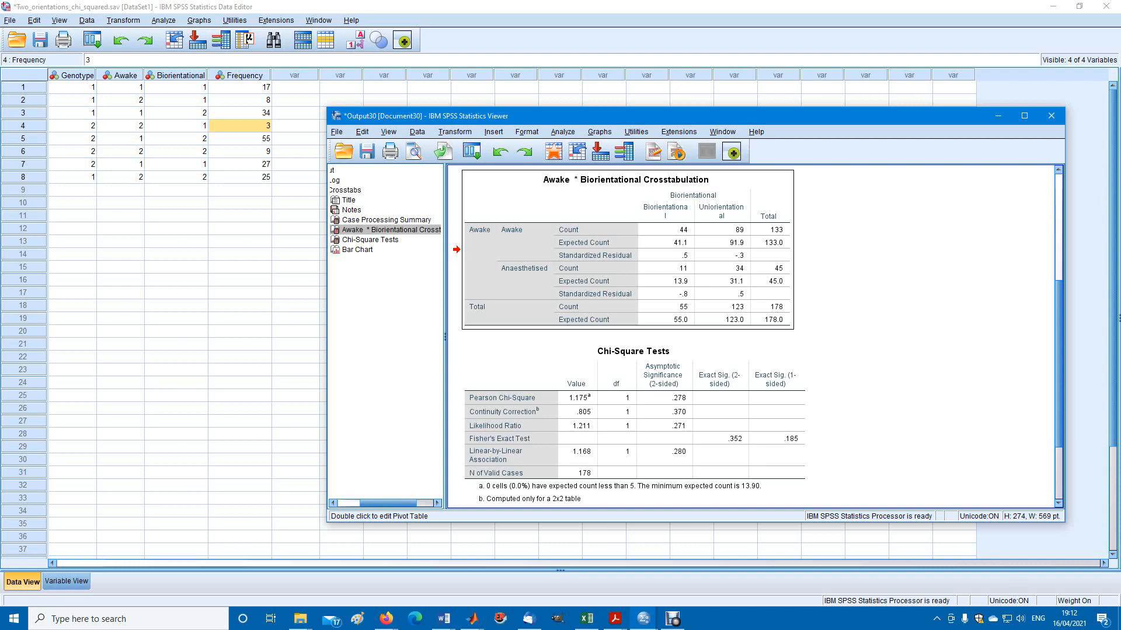
scroll(752, 337, down, 8)
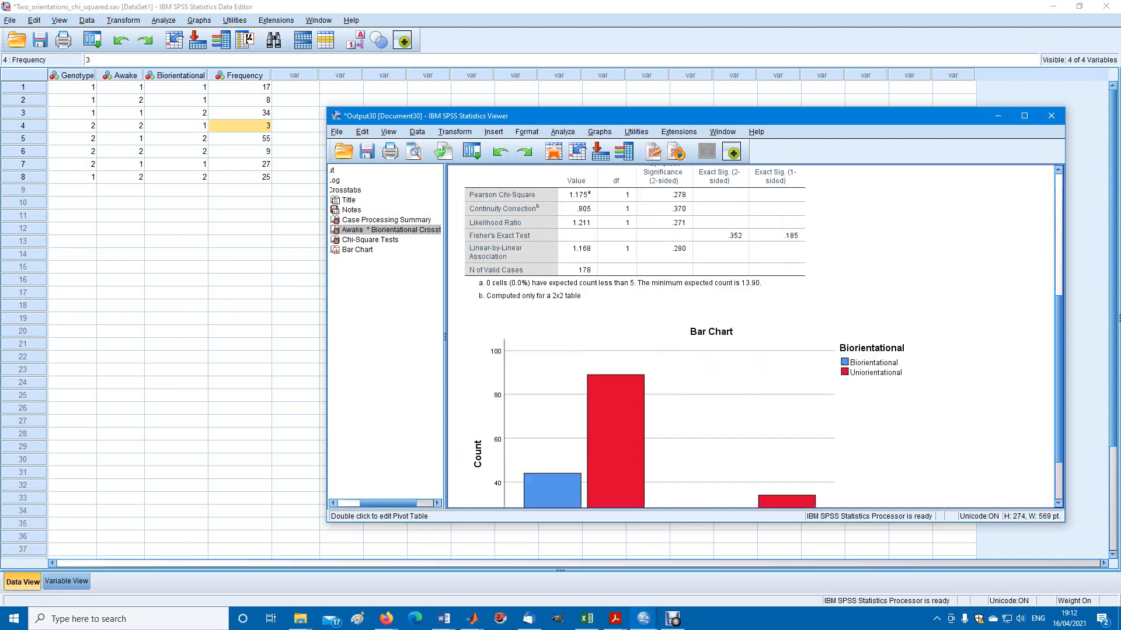
scroll(752, 337, up, 6)
scroll(752, 337, up, 1)
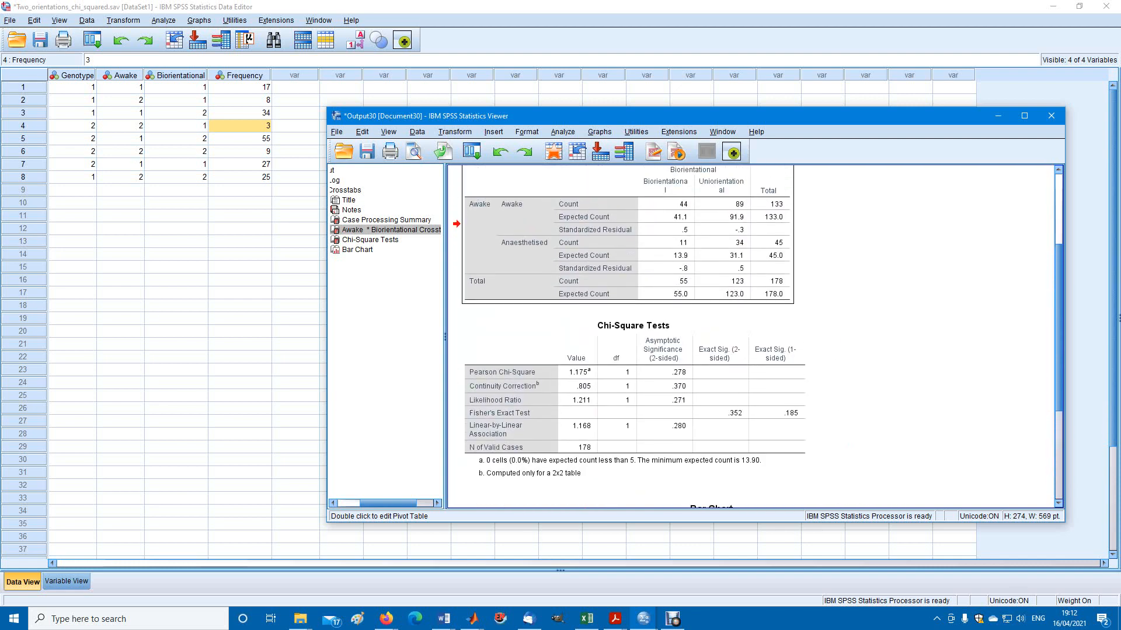
Review the clustered bar chart of Awake by Biorientational together with the Chi-Square Tests table
scroll(752, 336, down, 10)
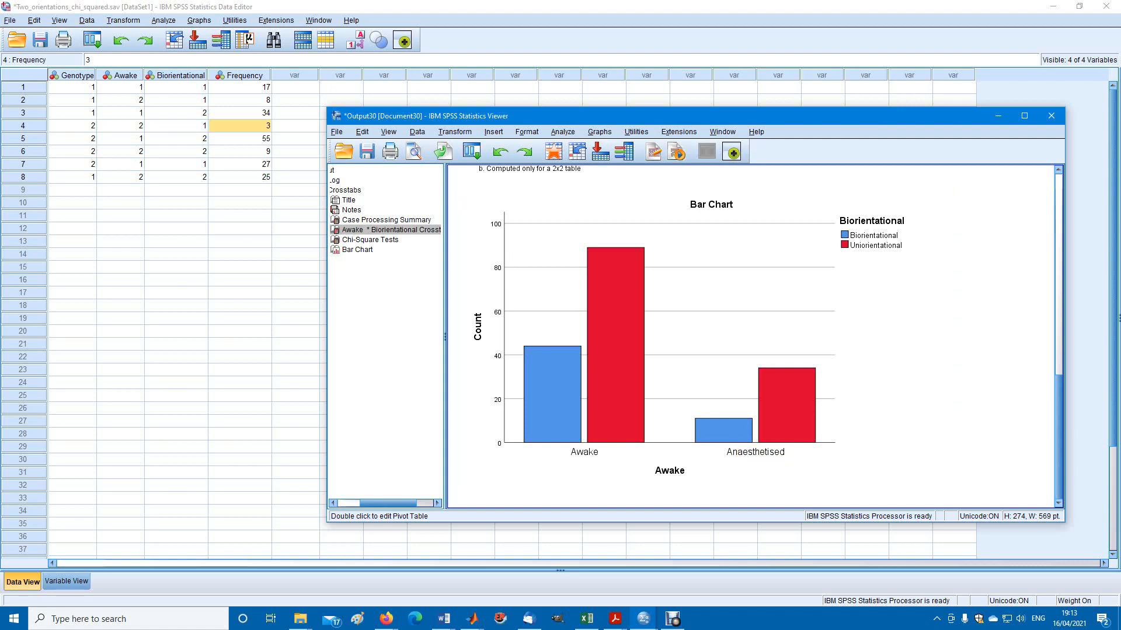
click(1059, 327)
drag(1058, 326, 1059, 353)
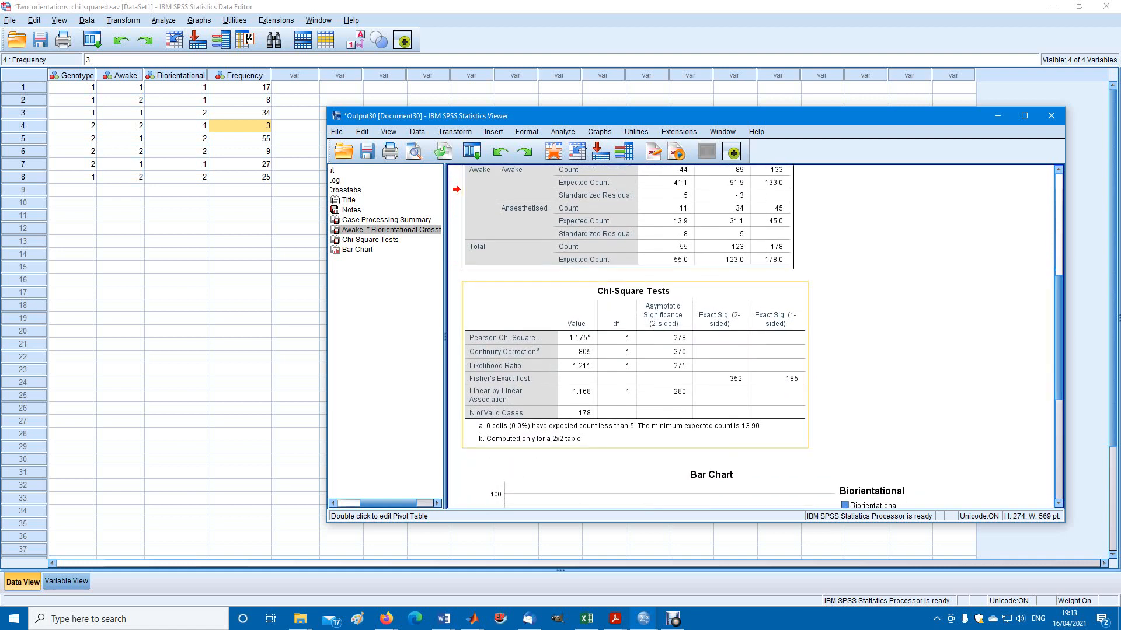
click(642, 365)
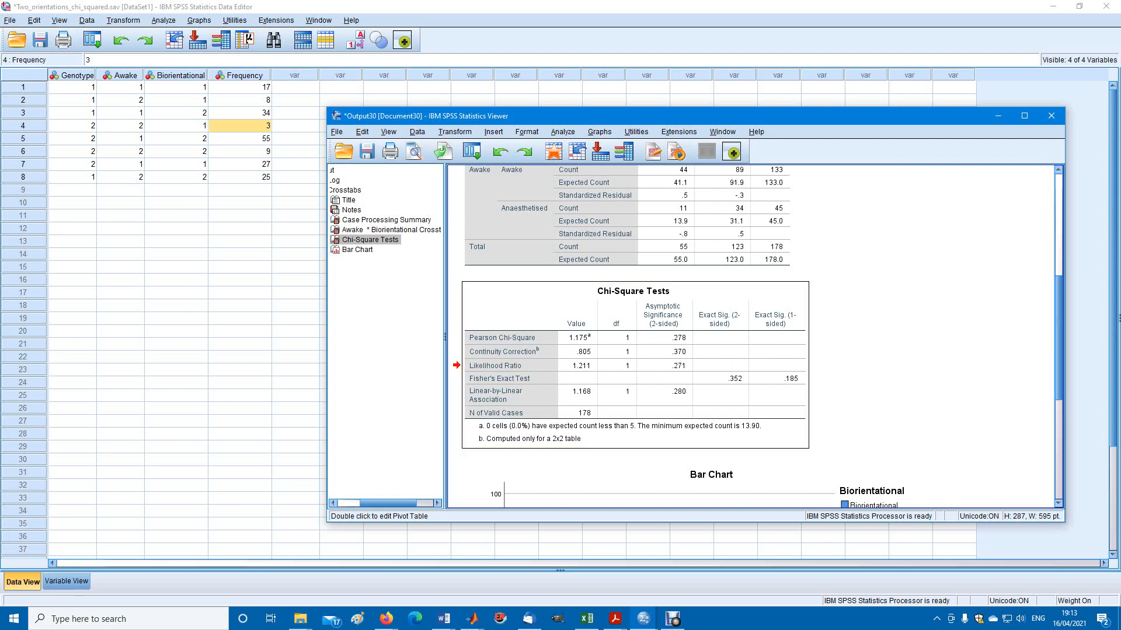
scroll(636, 336, down, 1)
scroll(642, 335, down, 5)
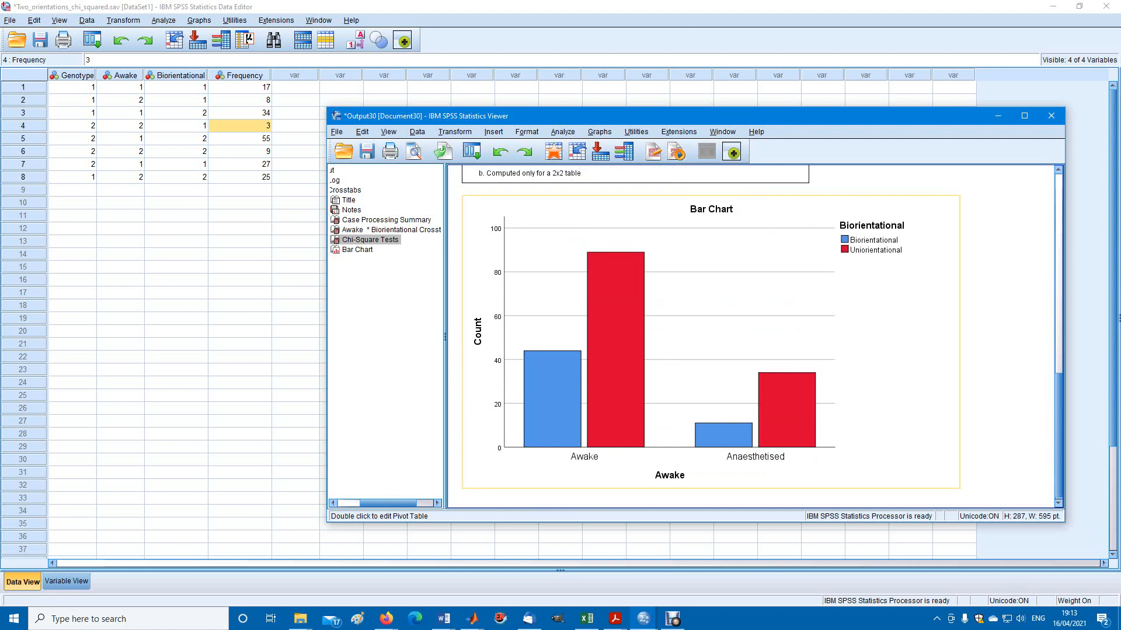
scroll(643, 336, up, 8)
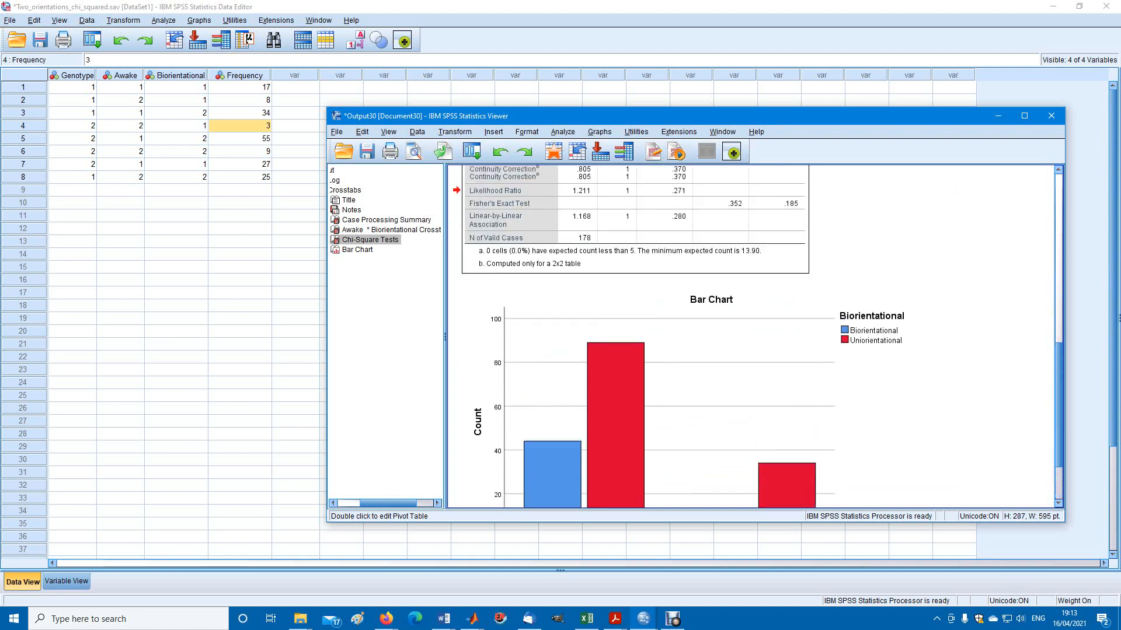
scroll(636, 336, down, 2)
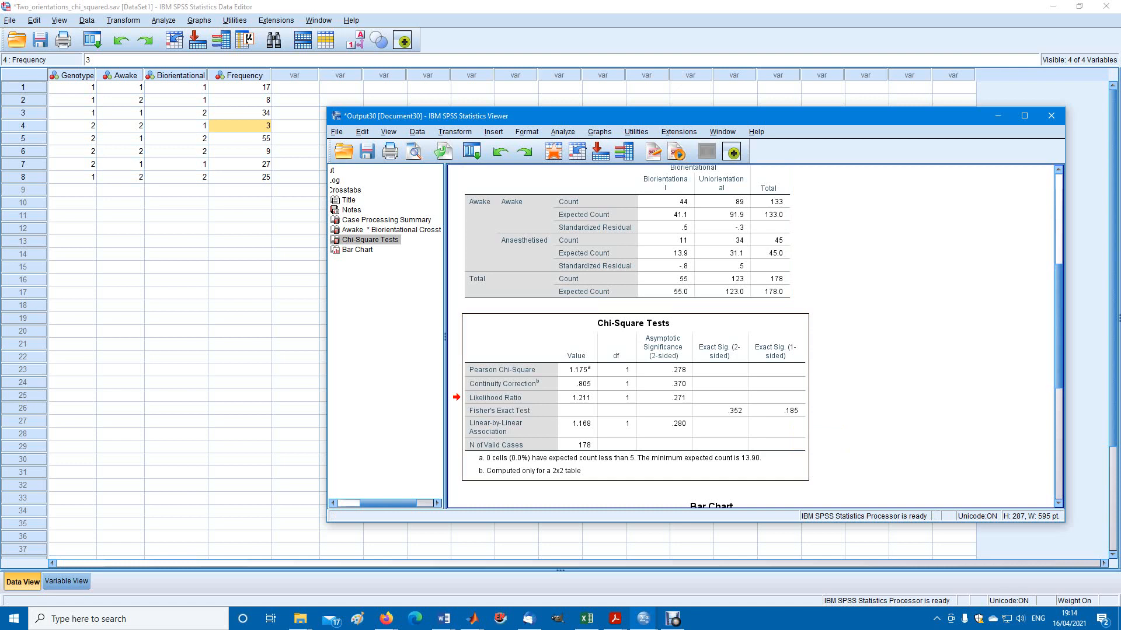
Return to the data set and select the Frequency column
click(239, 75)
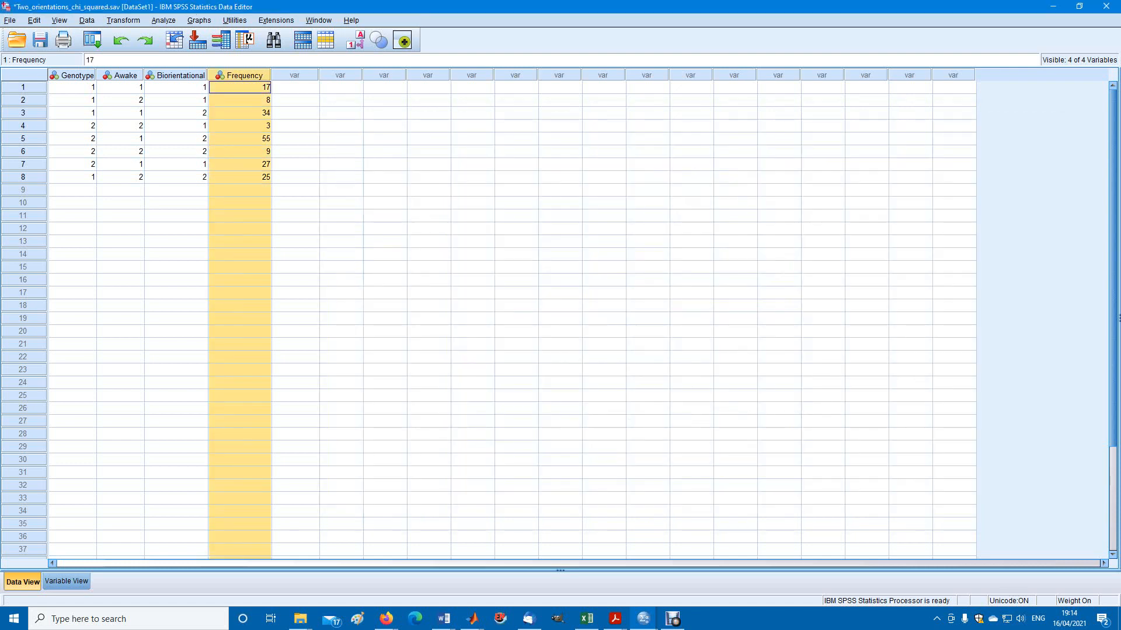